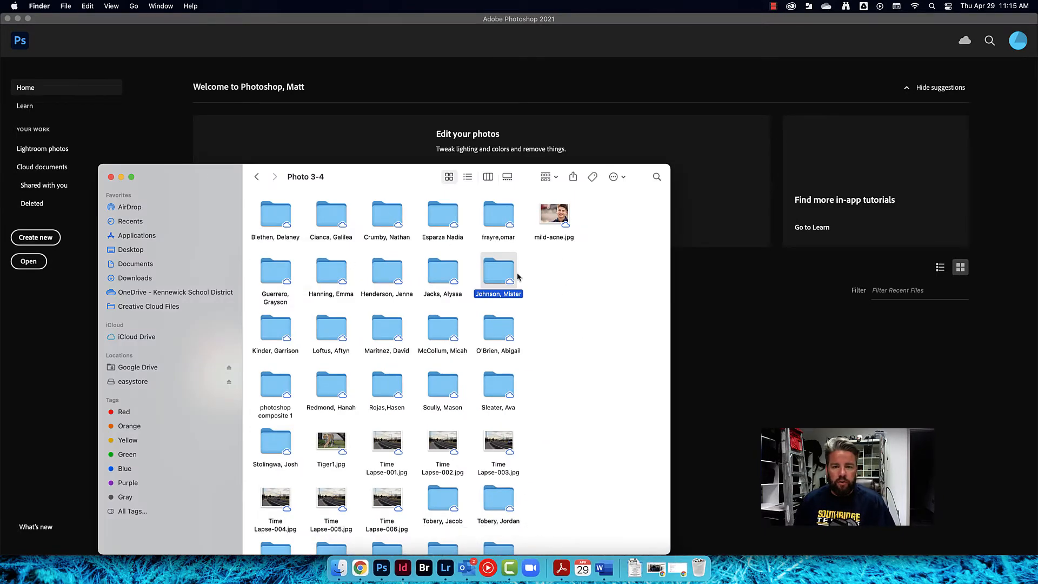
pyautogui.click(555, 220)
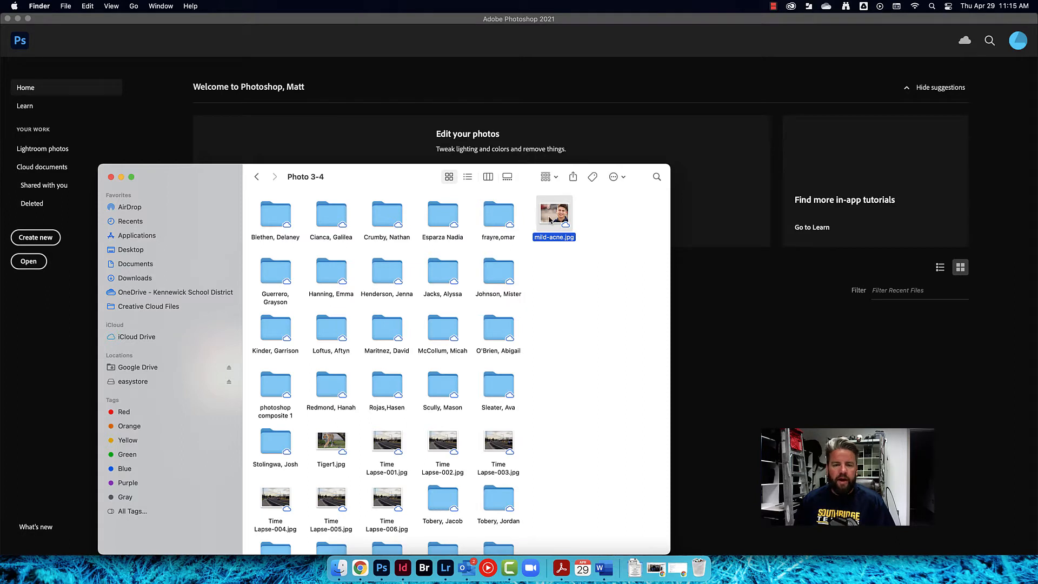
pyautogui.rightClick(552, 214)
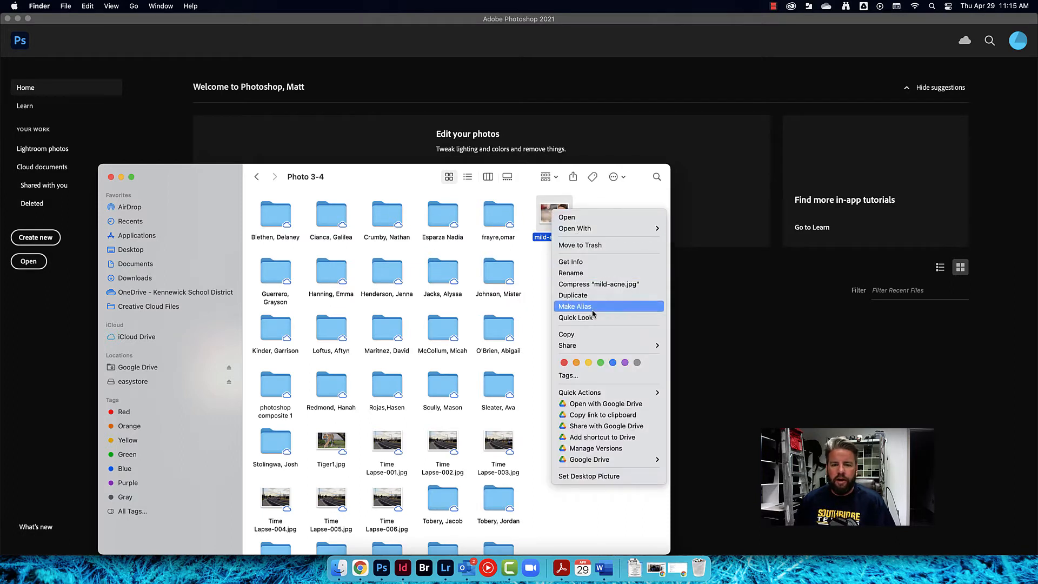
pyautogui.click(497, 275)
pyautogui.click(499, 278)
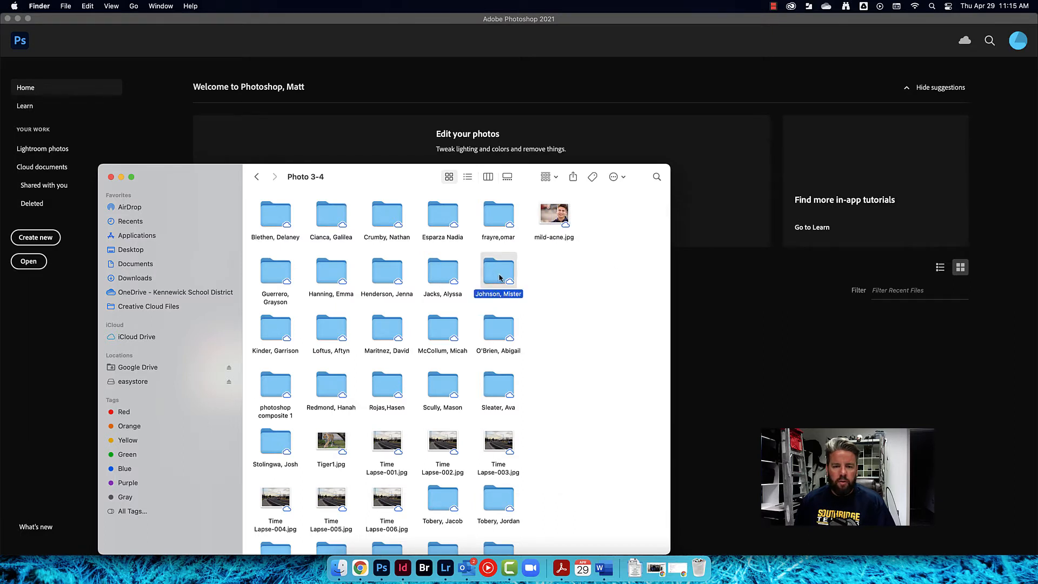
pyautogui.rightClick(499, 277)
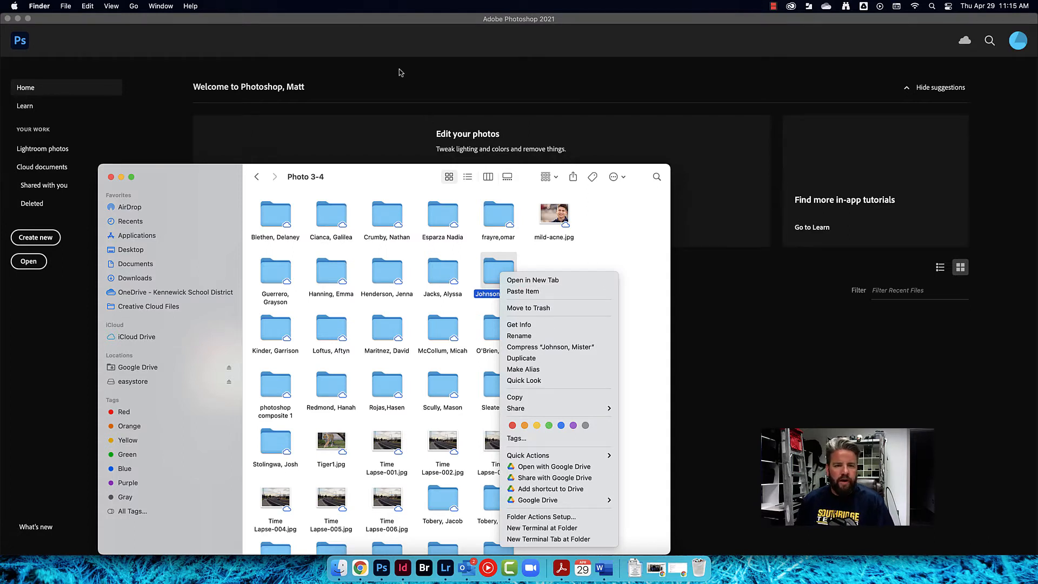
# Open the image mild-acne 2.jpg from the student's folder inside Photo 3-4
pyautogui.click(372, 156)
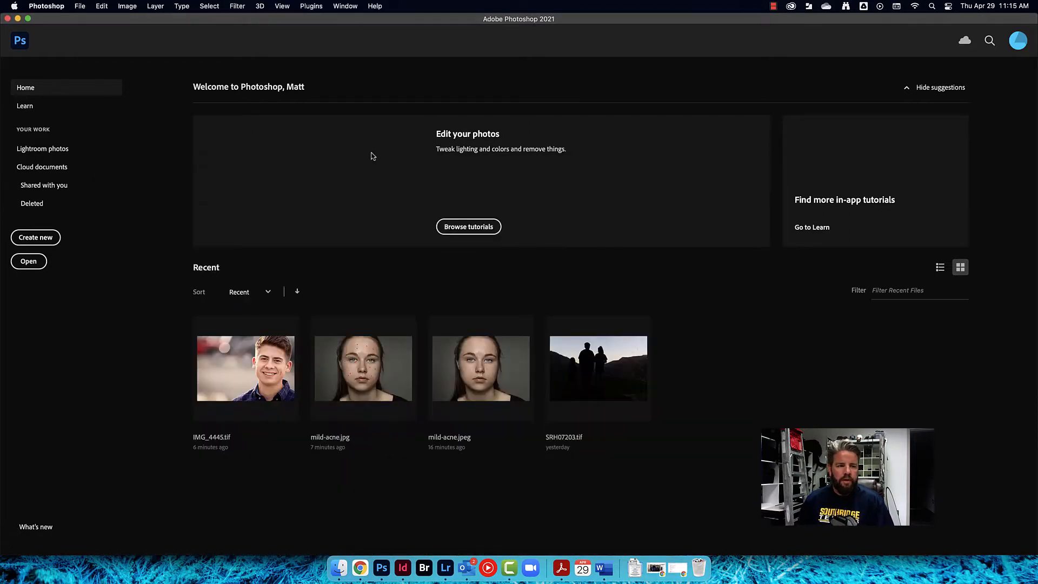
pyautogui.click(29, 263)
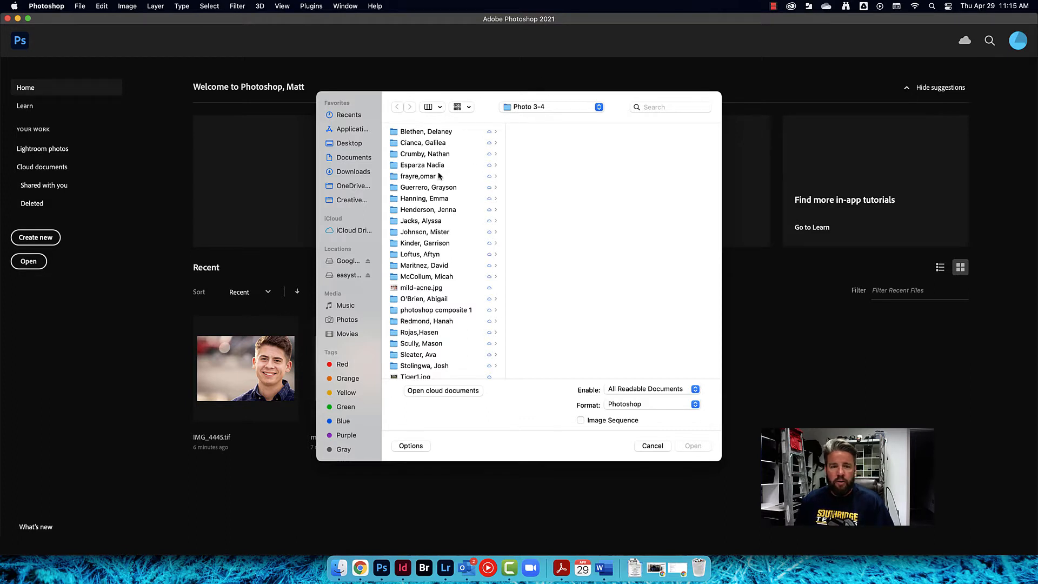
pyautogui.click(419, 233)
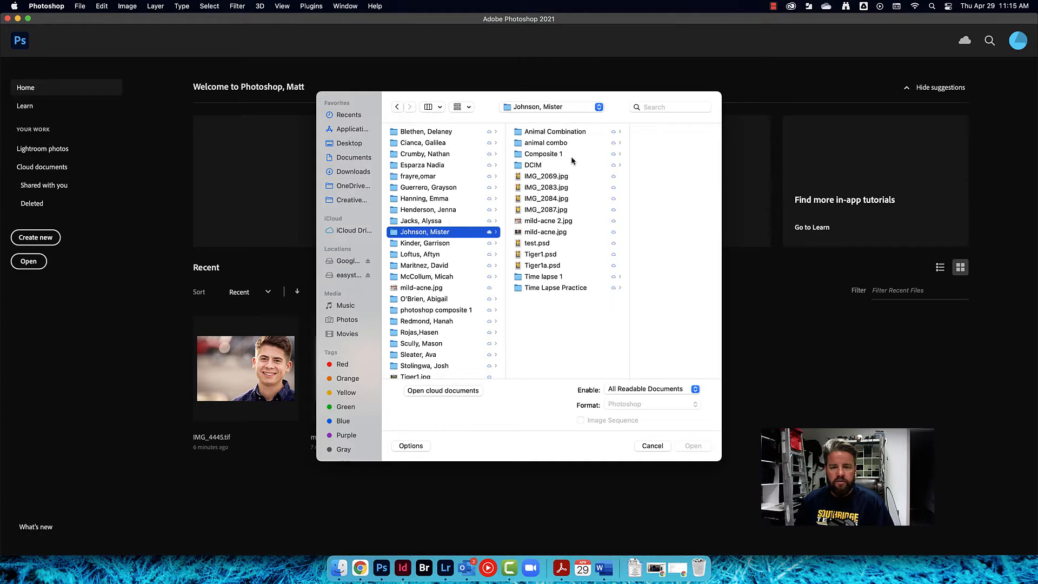
pyautogui.click(544, 234)
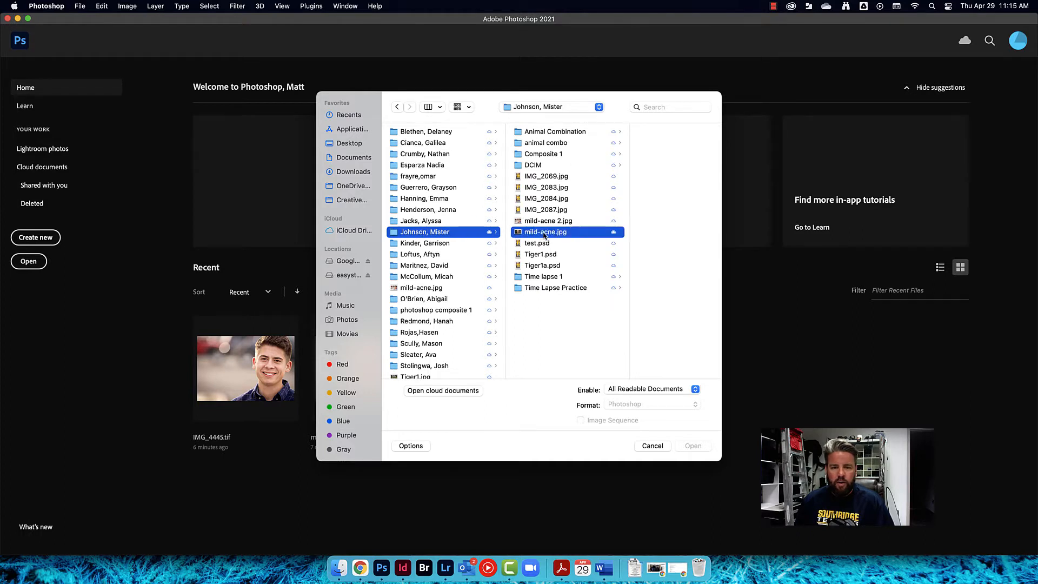
pyautogui.click(525, 222)
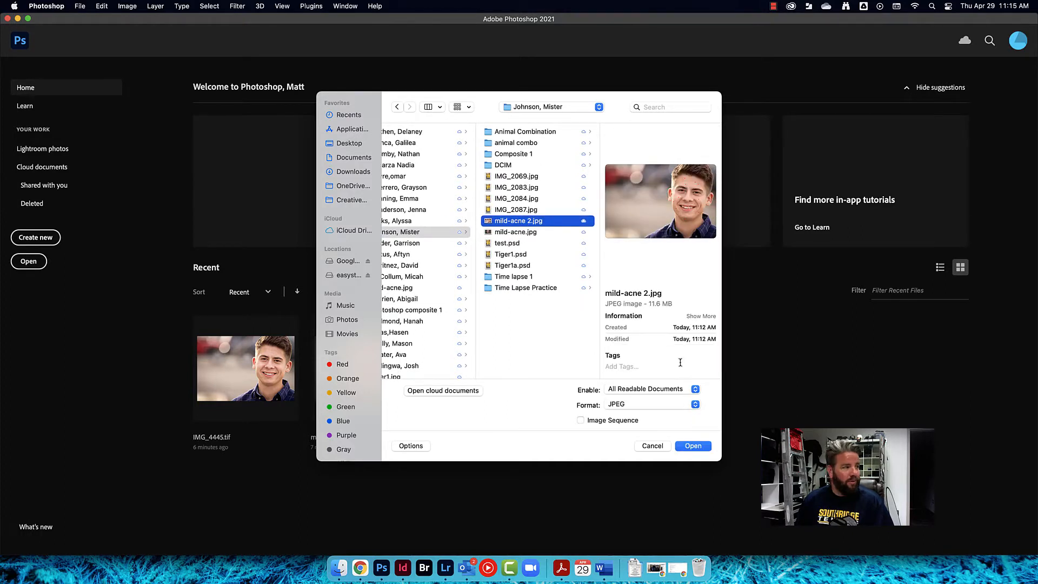
pyautogui.click(693, 446)
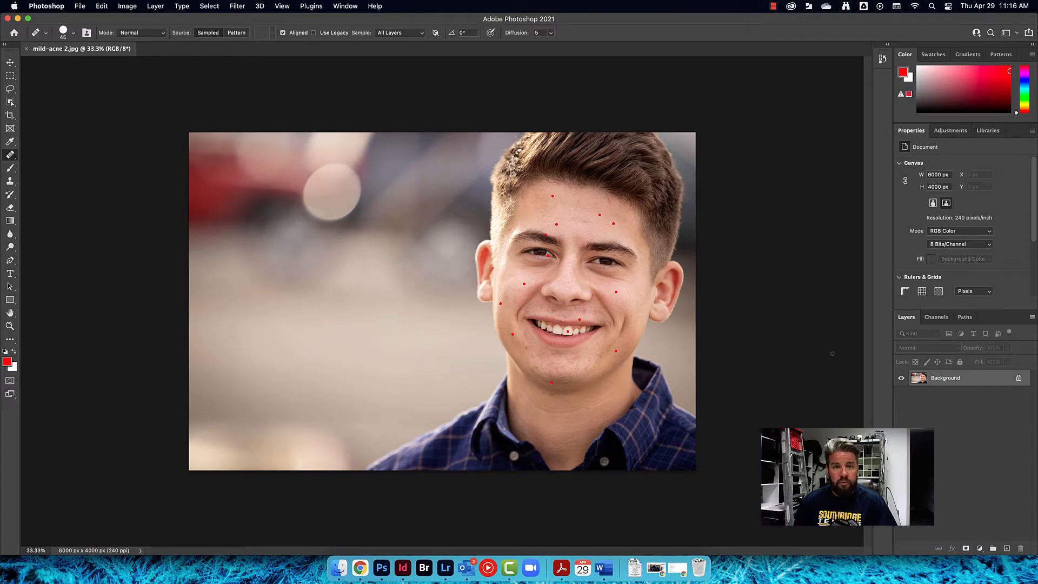
# Add a new empty layer above the background and name it skin
pyautogui.click(1007, 549)
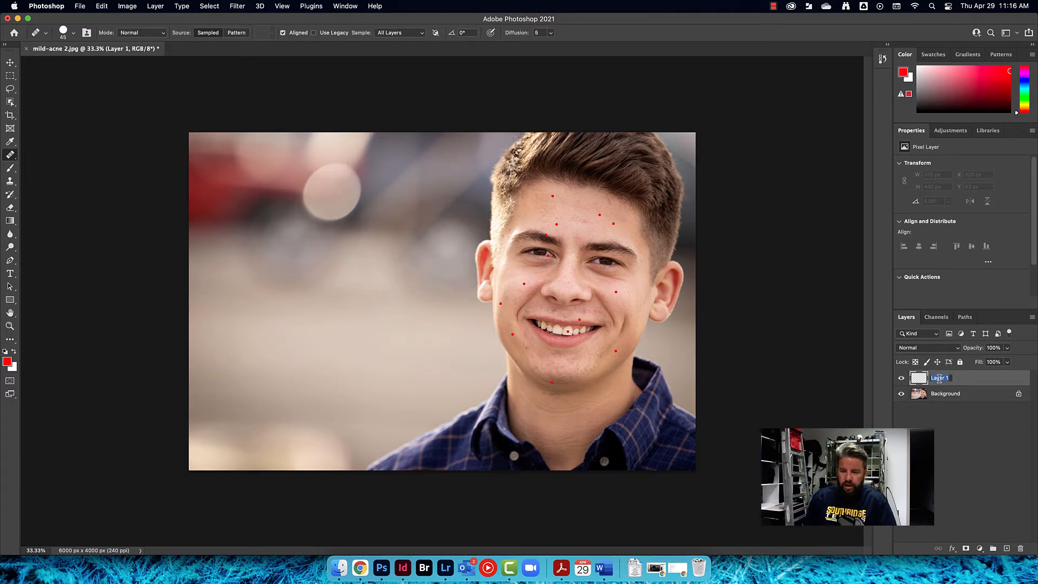
pyautogui.write('skin')
pyautogui.press('Return')
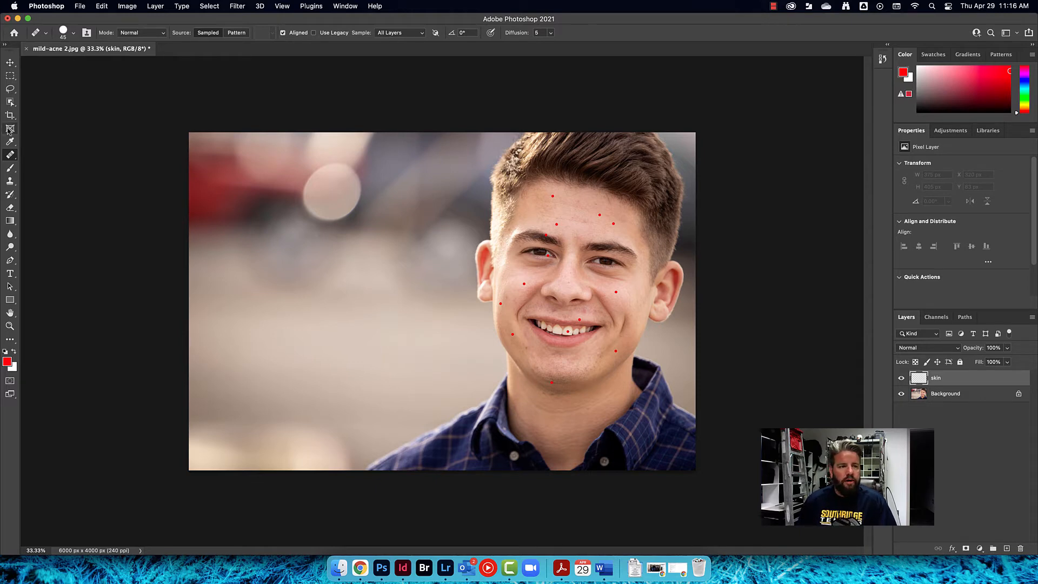
# With the Spot Healing Brush at about 88 px sampling all layers, heal the blemish in the middle of the forehead
pyautogui.rightClick(10, 154)
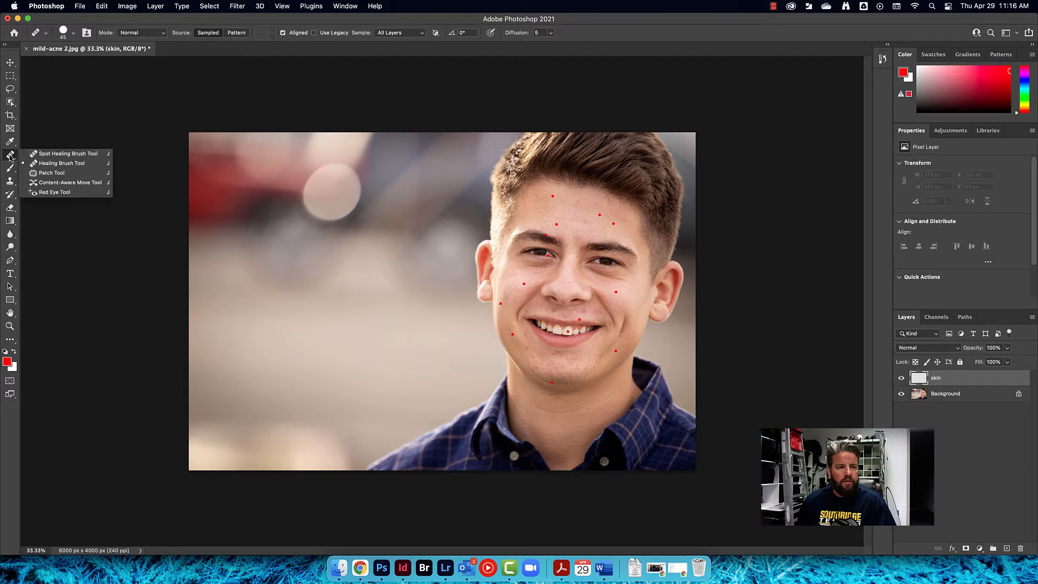
pyautogui.click(39, 153)
pyautogui.rightClick(10, 154)
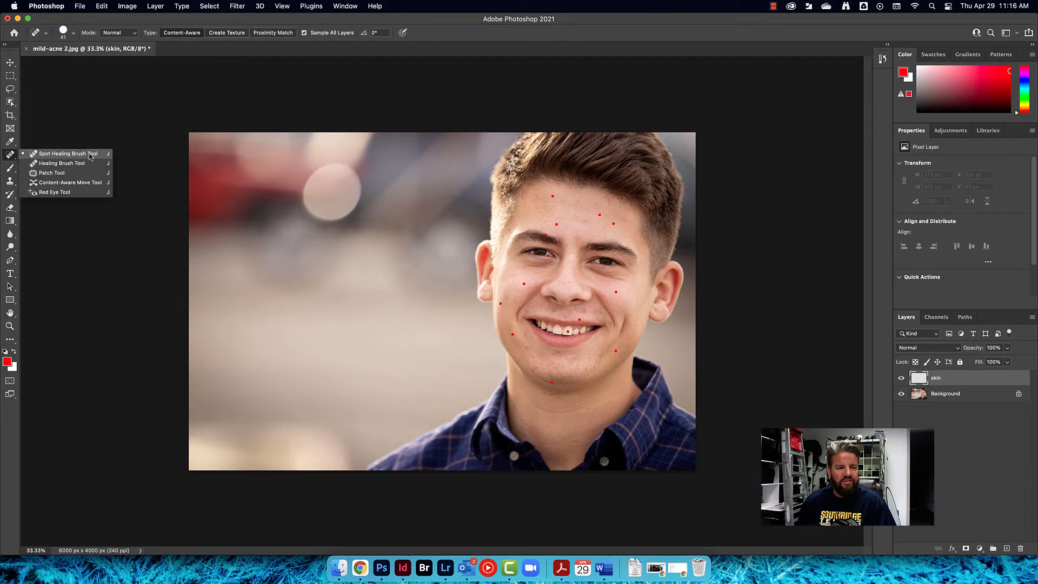
pyautogui.click(49, 154)
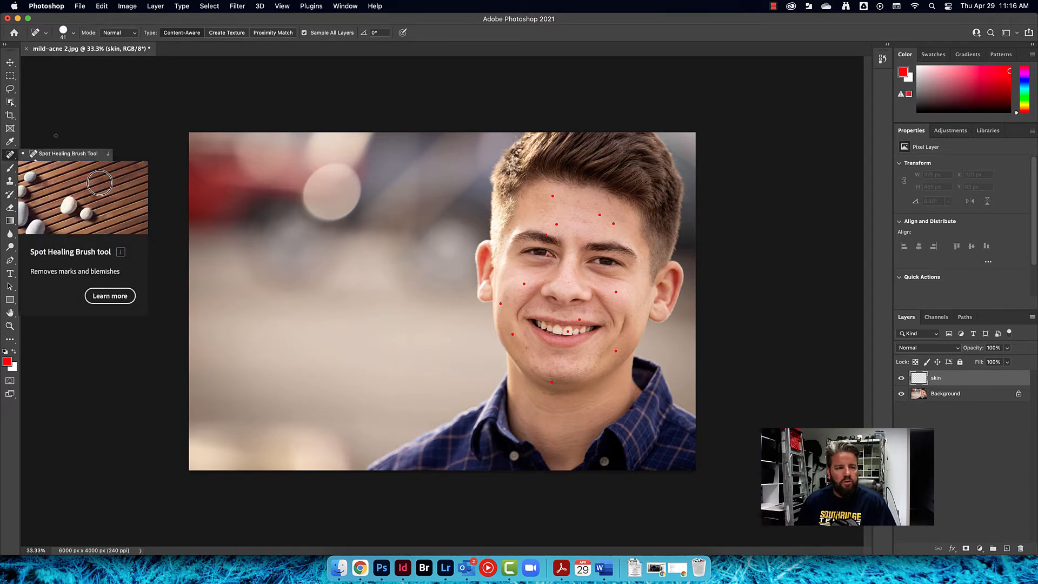
pyautogui.rightClick(9, 157)
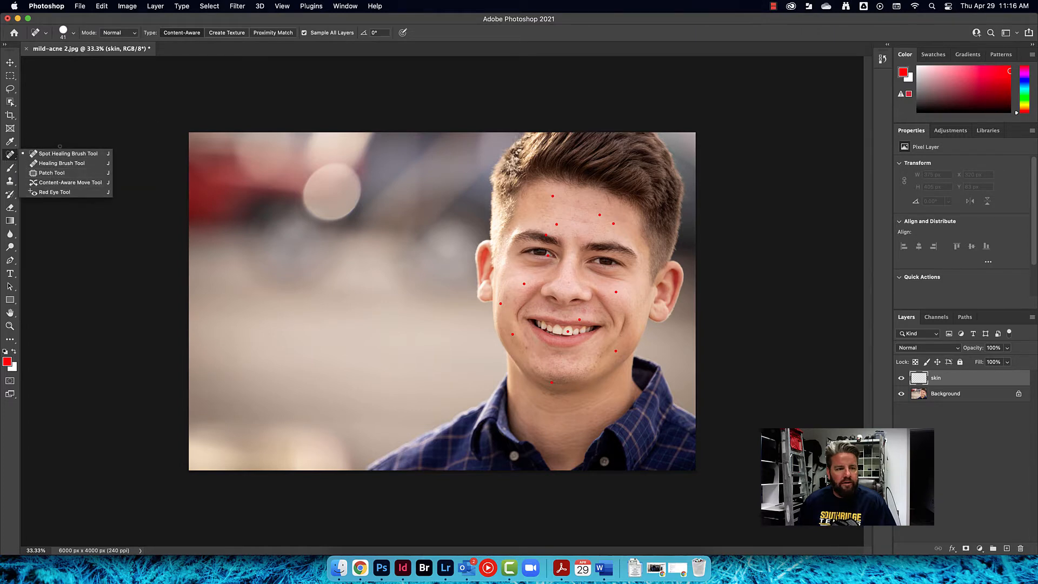
pyautogui.click(60, 155)
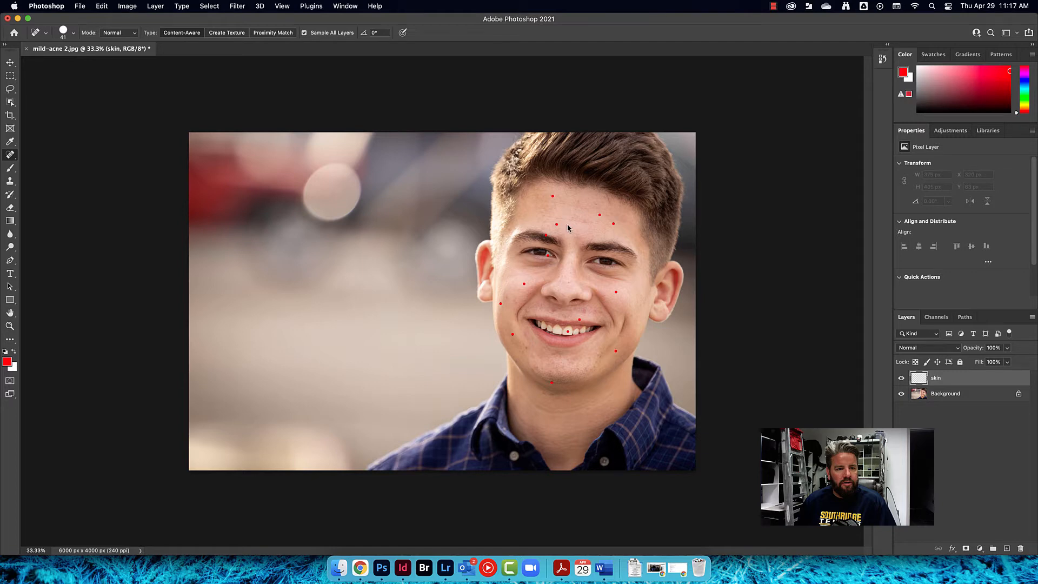
pyautogui.moveTo(568, 228)
pyautogui.mouseDown()
pyautogui.moveTo(608, 230)
pyautogui.moveTo(575, 222)
pyautogui.mouseUp()
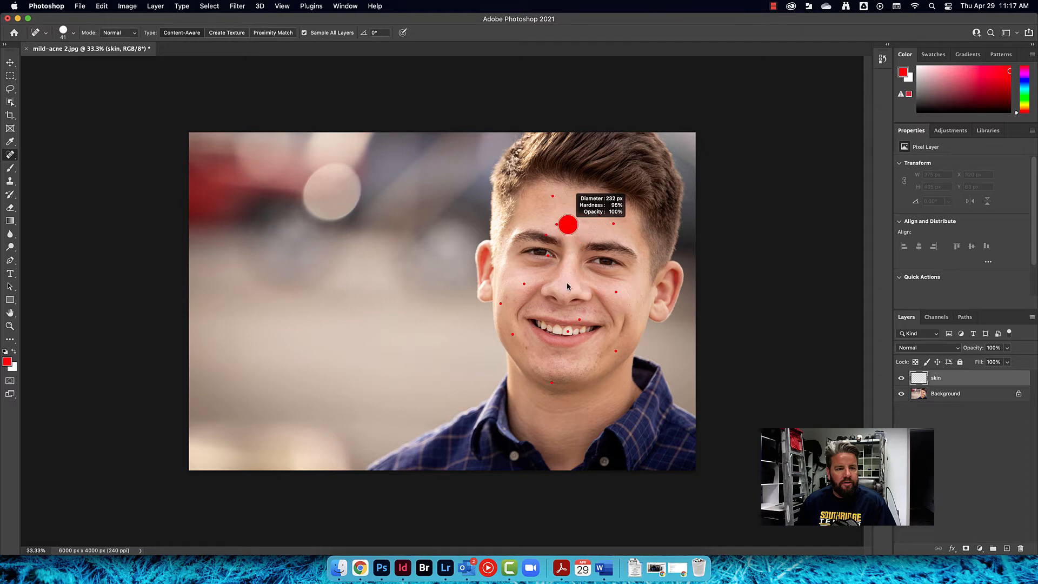
pyautogui.moveTo(568, 287)
pyautogui.mouseDown()
pyautogui.moveTo(568, 133)
pyautogui.moveTo(569, 275)
pyautogui.moveTo(571, 211)
pyautogui.moveTo(569, 242)
pyautogui.moveTo(551, 233)
pyautogui.mouseUp()
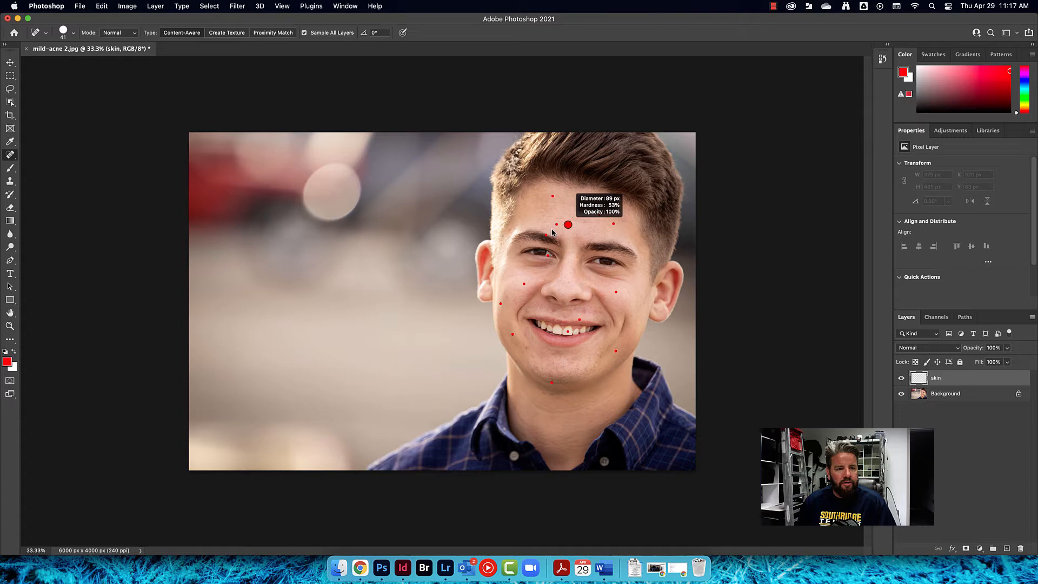
pyautogui.moveTo(554, 236); pyautogui.dragTo(546, 338)
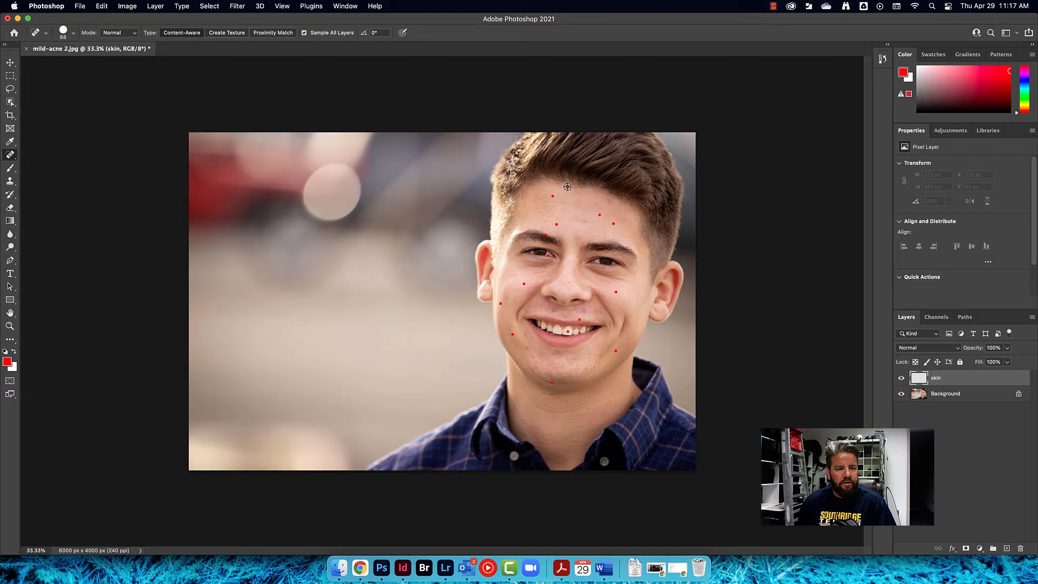
pyautogui.scroll(5, 560, 213)
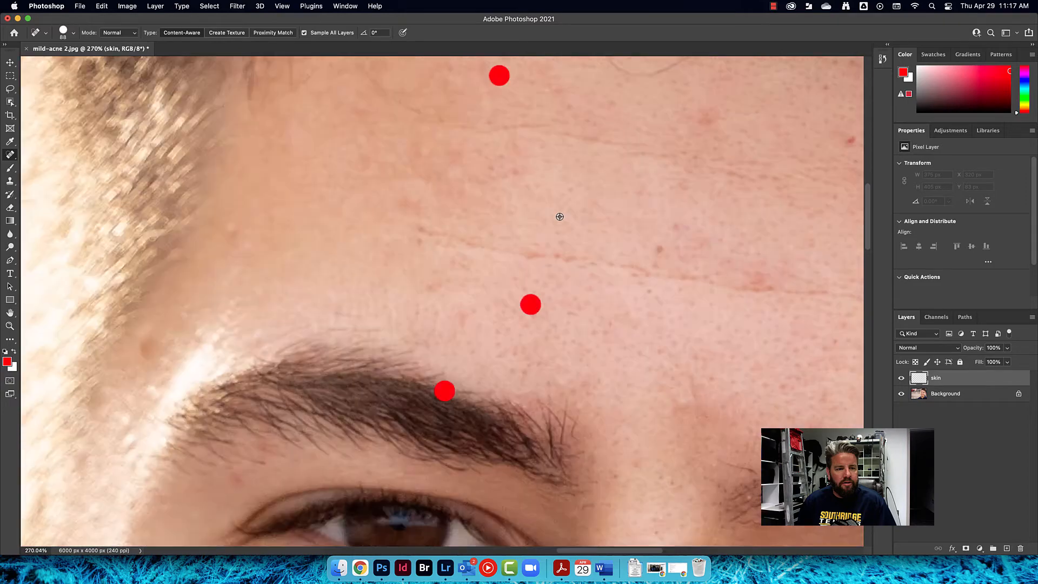
pyautogui.scroll(-2, 560, 216)
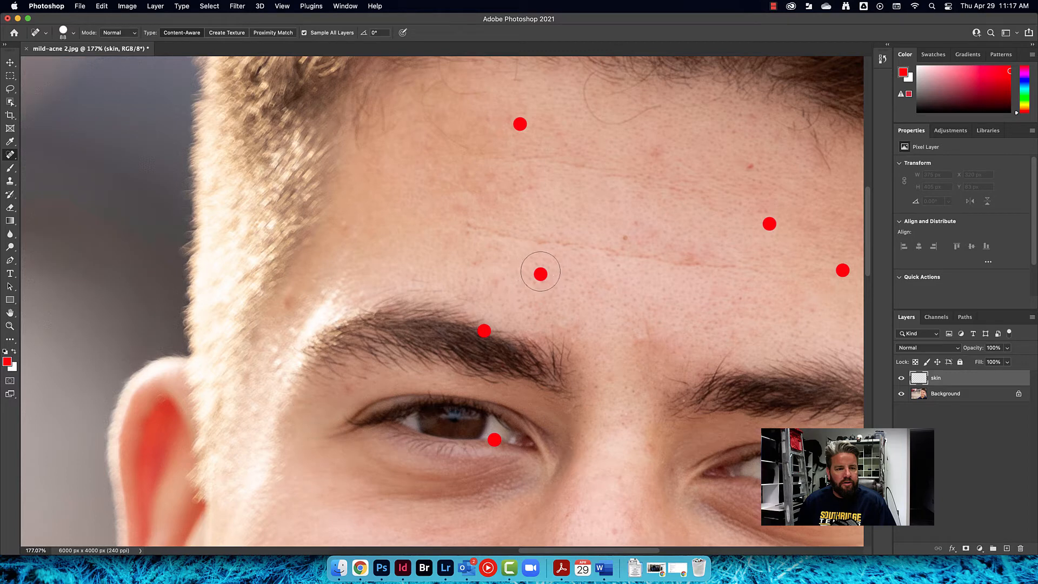
pyautogui.click(540, 273)
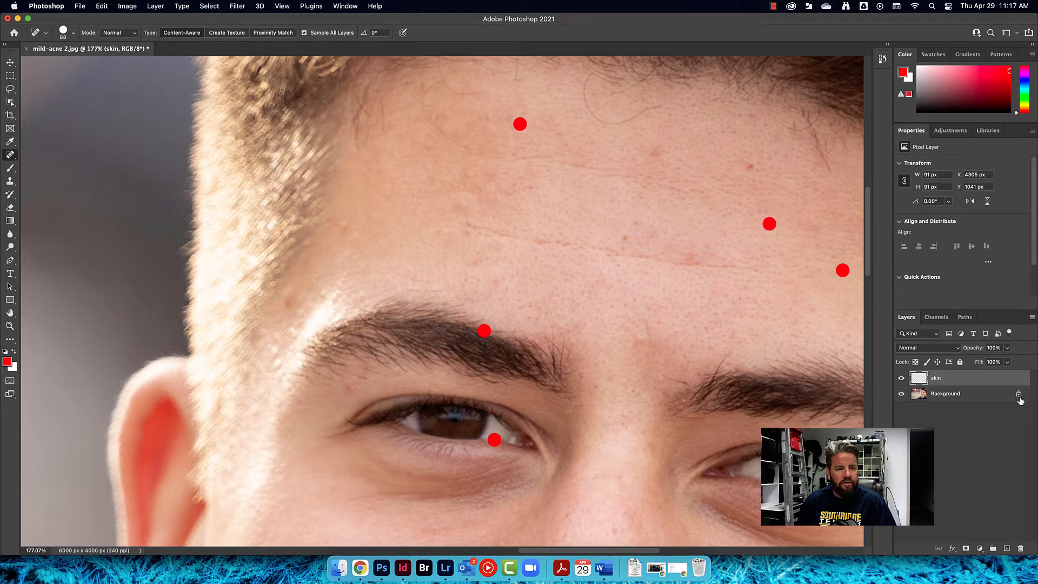
# Toggle the Background and skin layers' visibility to compare the healed spot with the original
pyautogui.click(901, 395)
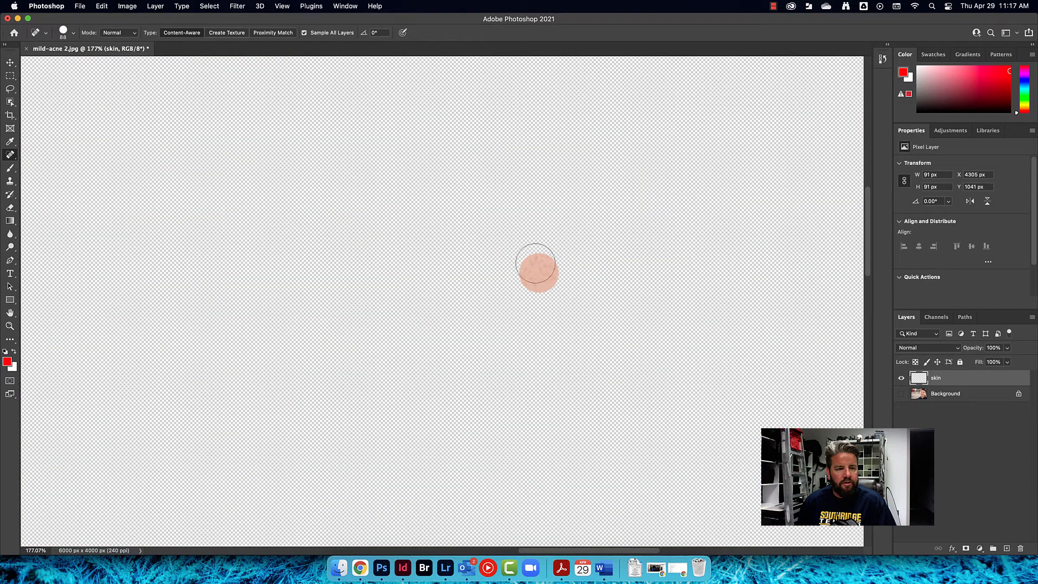
pyautogui.click(901, 395)
pyautogui.click(901, 378)
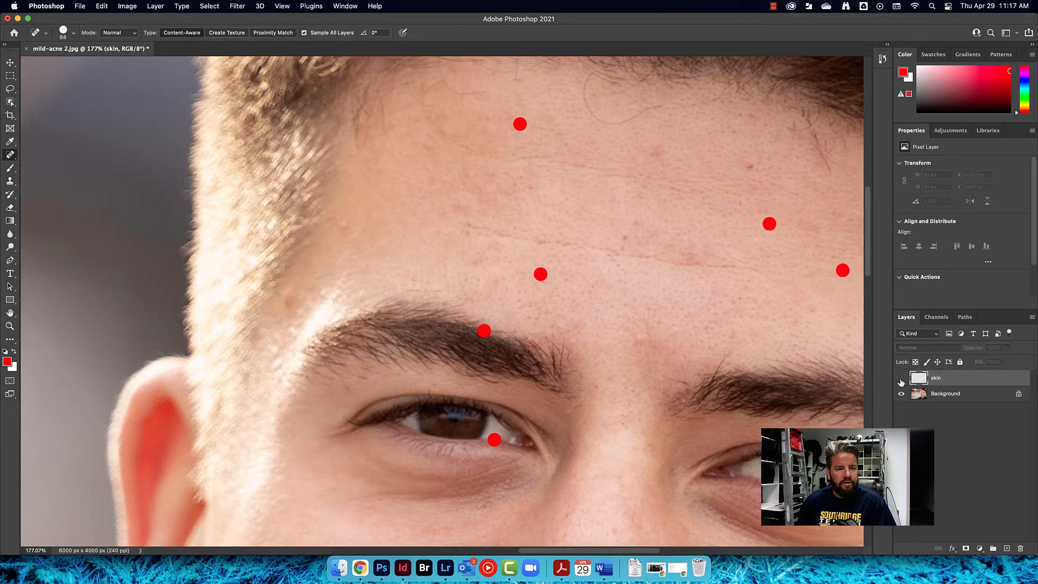
pyautogui.click(901, 379)
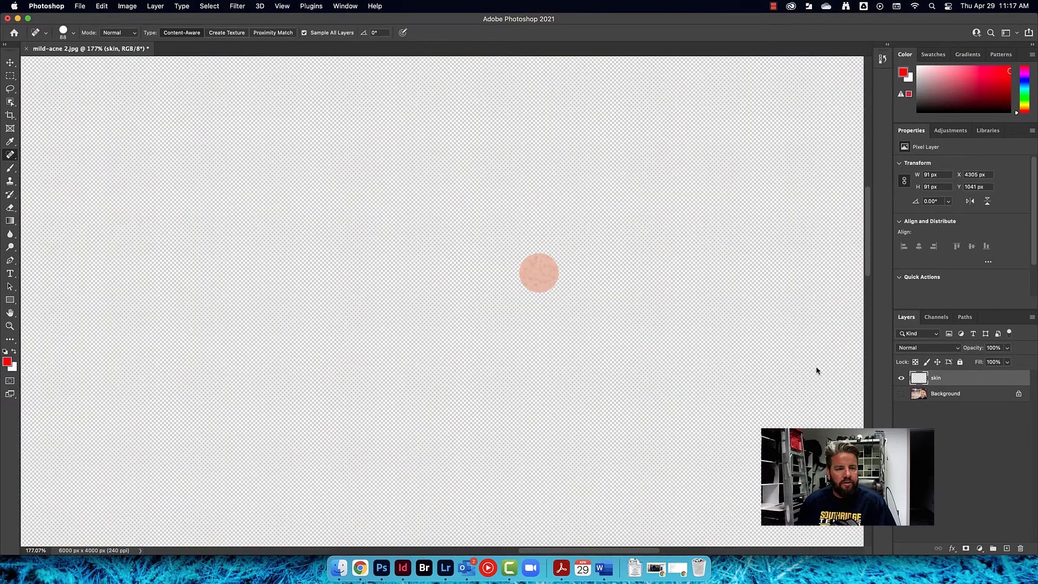
pyautogui.click(901, 394)
pyautogui.click(901, 395)
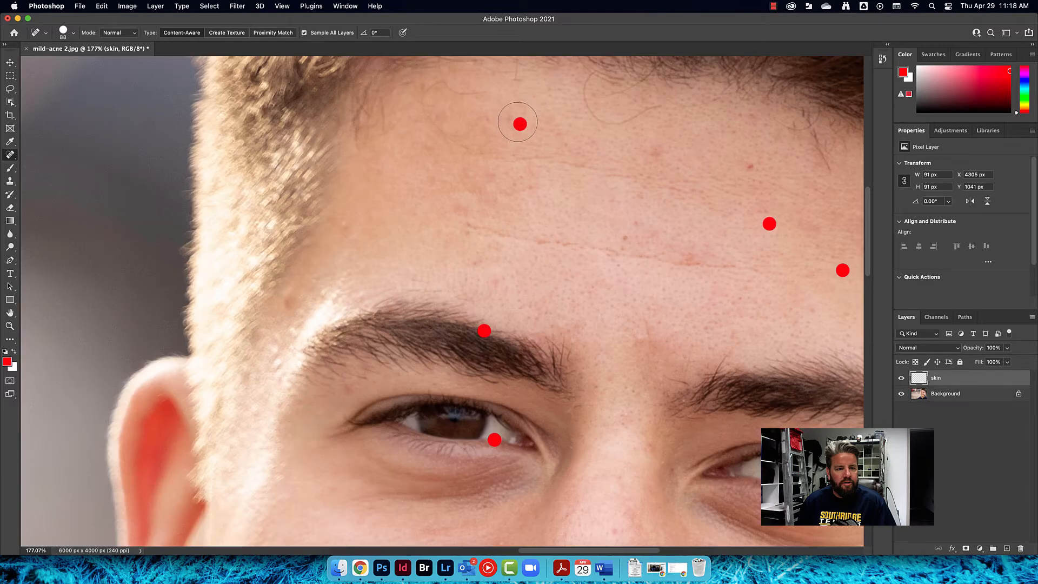
# Shrink the brush to about 58 px and heal the three remaining forehead blemishes
pyautogui.moveTo(519, 123); pyautogui.dragTo(520, 125)
pyautogui.click(520, 124)
pyautogui.click(767, 224)
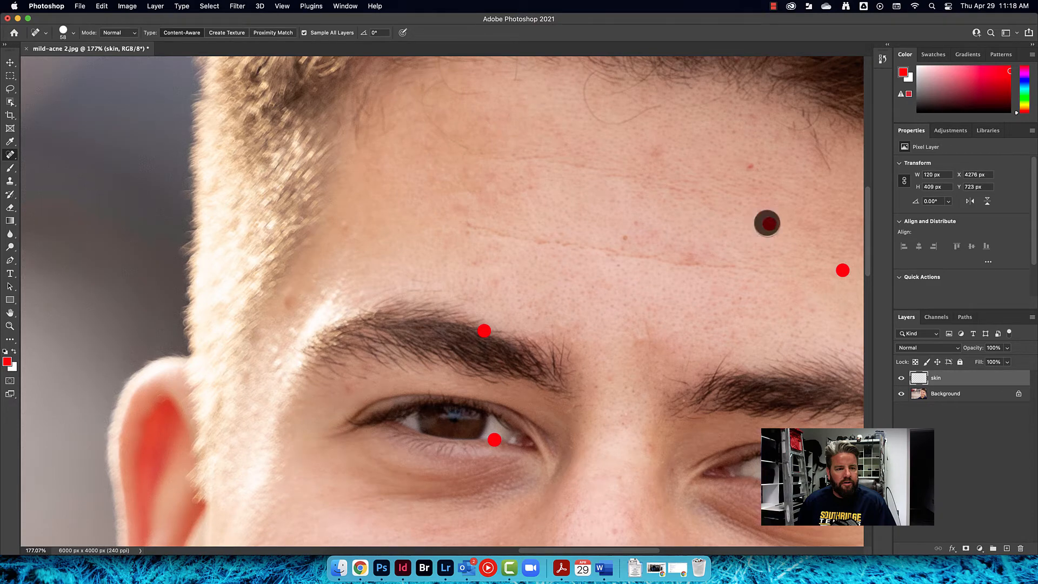
pyautogui.click(843, 271)
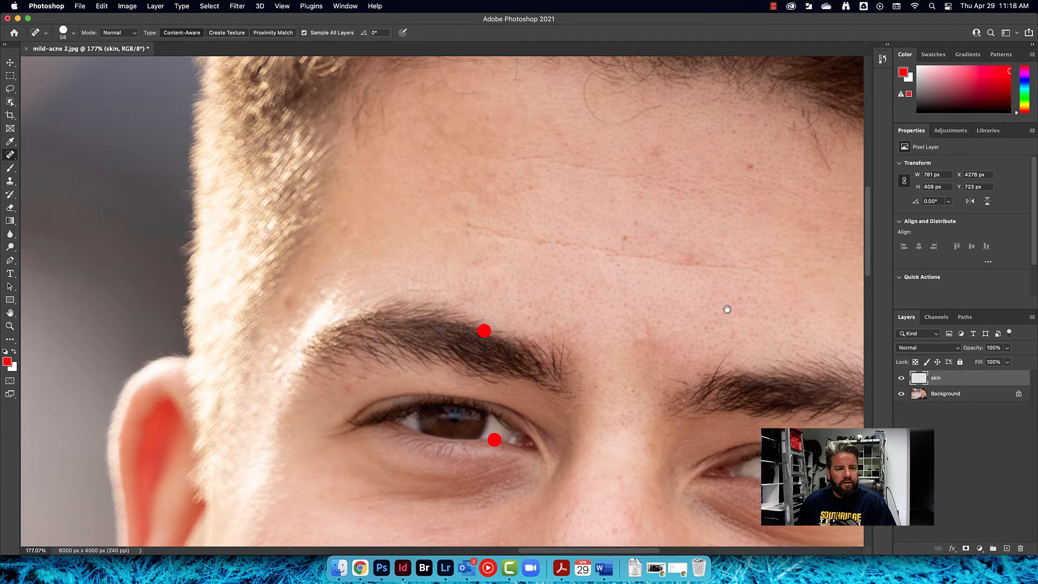
# Heal the blemishes on the left cheek and beside the right side of the nose
pyautogui.moveTo(728, 309); pyautogui.dragTo(594, 122)
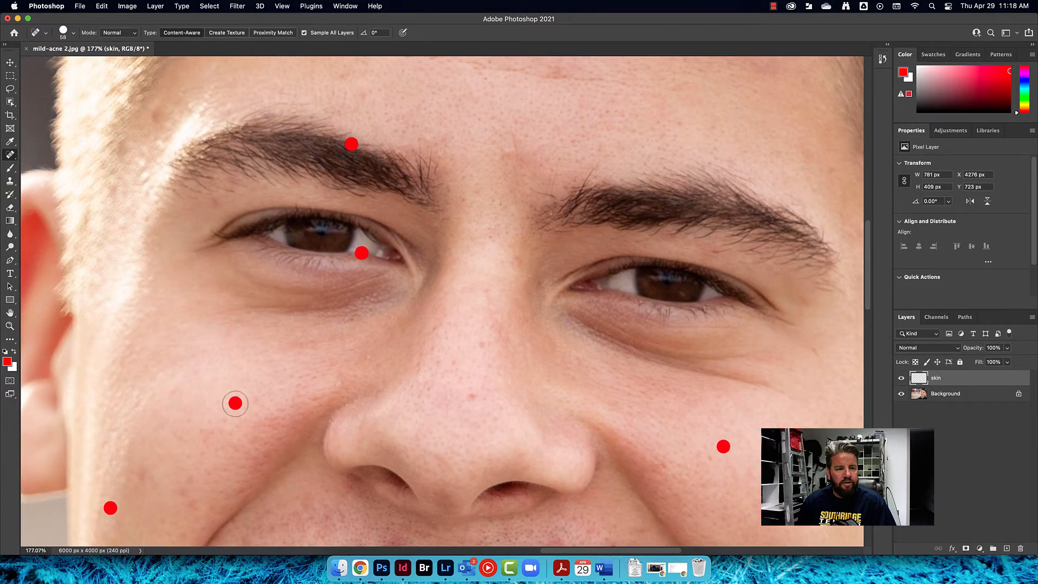
pyautogui.click(235, 404)
pyautogui.click(722, 447)
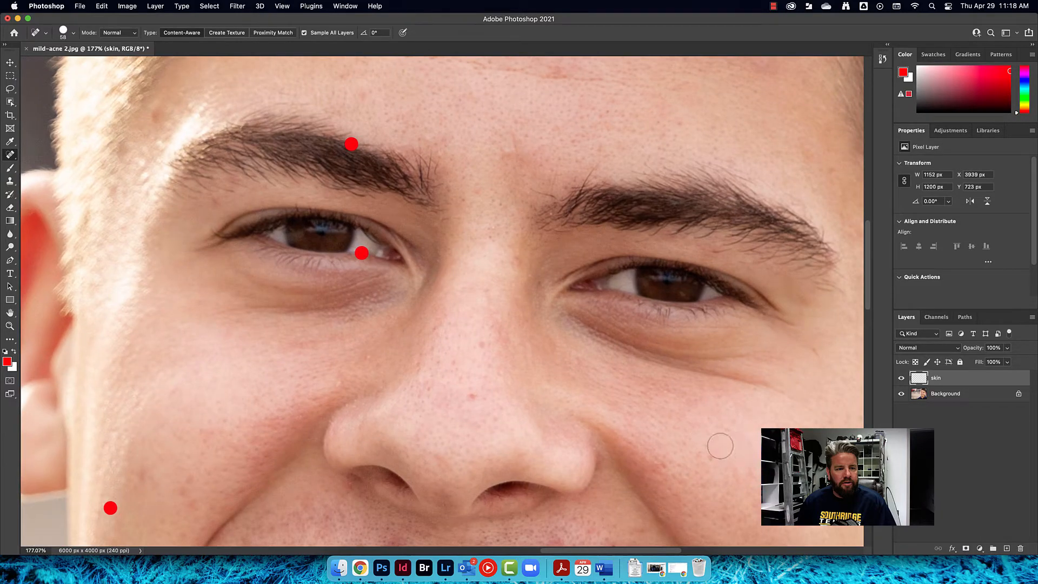
# Heal the blemishes on the lower left cheek near the ear and along the jaw
pyautogui.moveTo(362, 418)
pyautogui.mouseDown()
pyautogui.moveTo(498, 332)
pyautogui.moveTo(571, 300)
pyautogui.mouseUp()
pyautogui.click(321, 391)
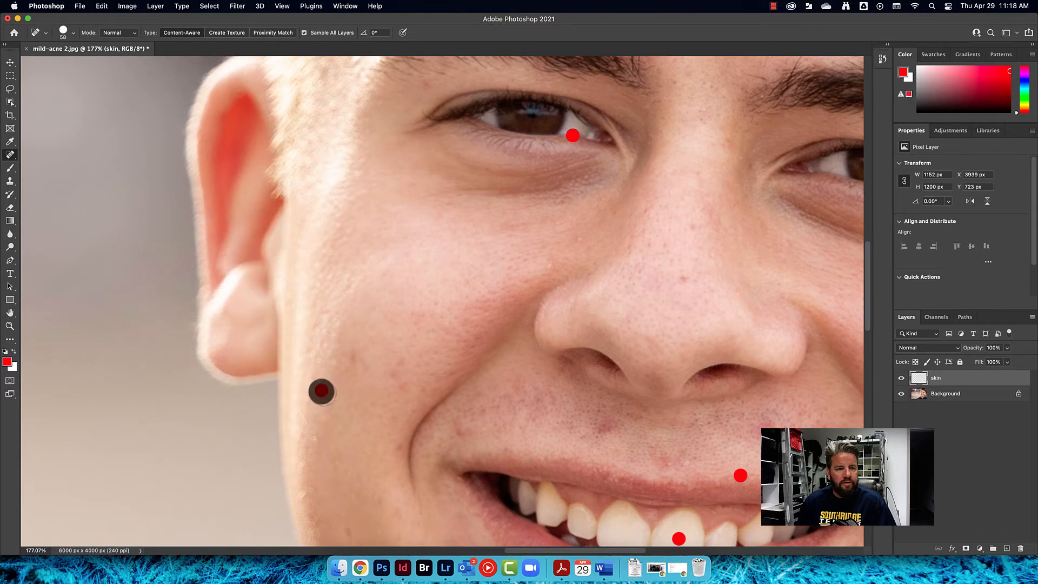
pyautogui.moveTo(705, 464); pyautogui.dragTo(707, 368)
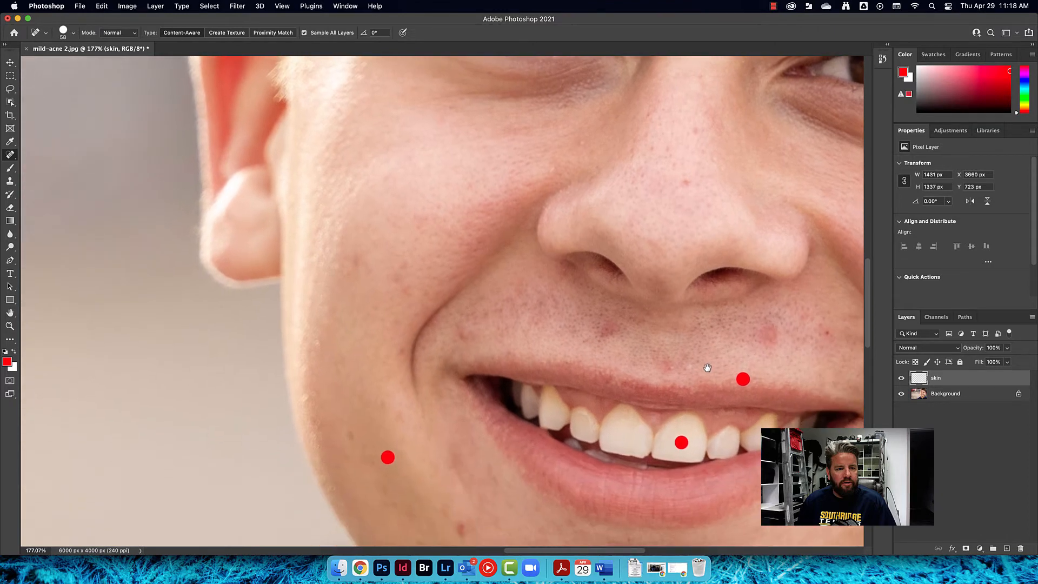
pyautogui.click(384, 457)
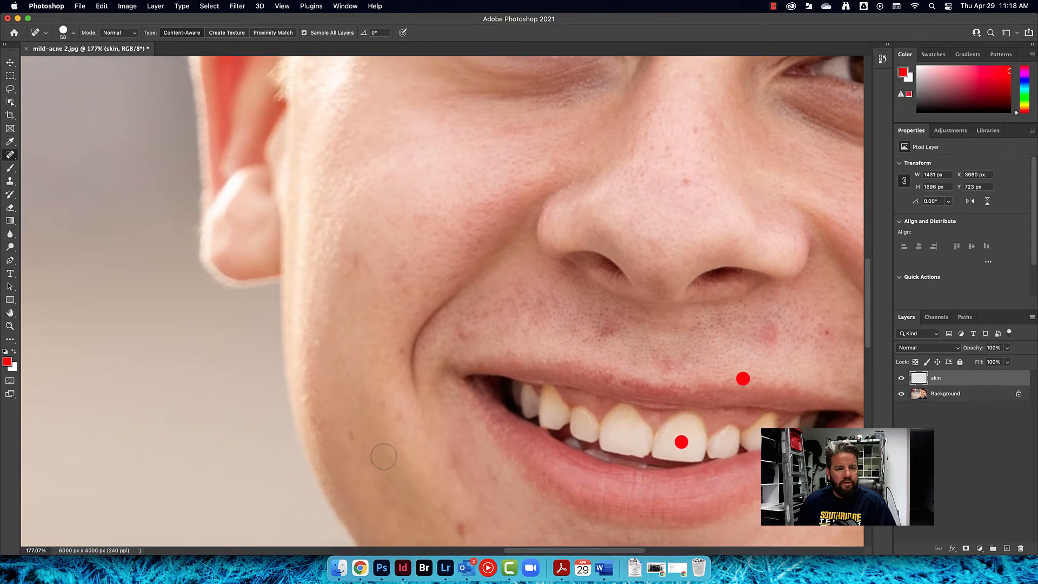
# Heal the blemish on the lower right cheek and shrink the brush to about 45 px
pyautogui.moveTo(679, 401); pyautogui.dragTo(411, 345)
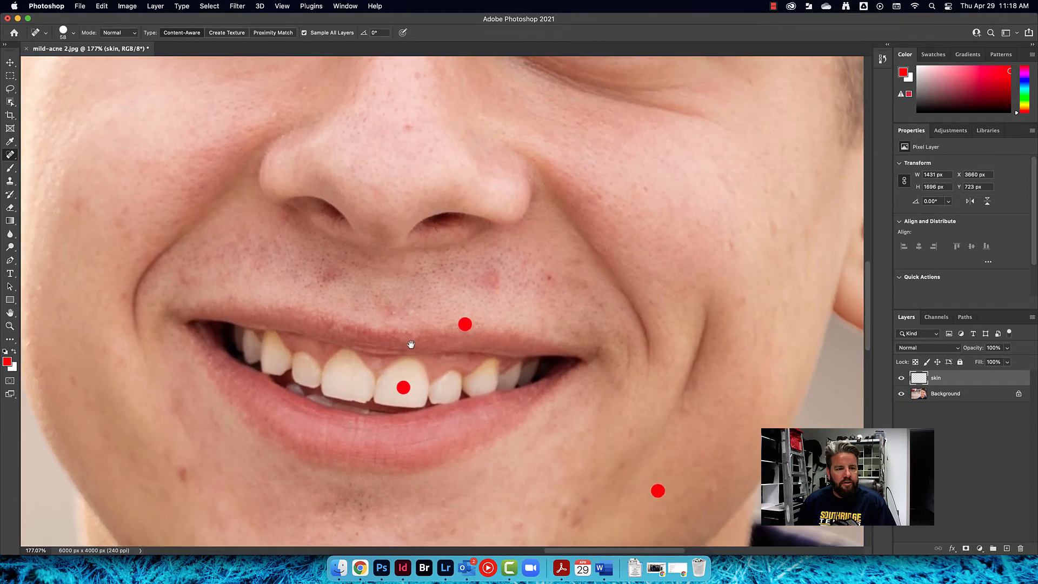
pyautogui.moveTo(463, 290)
pyautogui.mouseDown()
pyautogui.moveTo(429, 320)
pyautogui.moveTo(409, 277)
pyautogui.moveTo(600, 331)
pyautogui.moveTo(606, 235)
pyautogui.moveTo(573, 253)
pyautogui.moveTo(588, 250)
pyautogui.mouseUp()
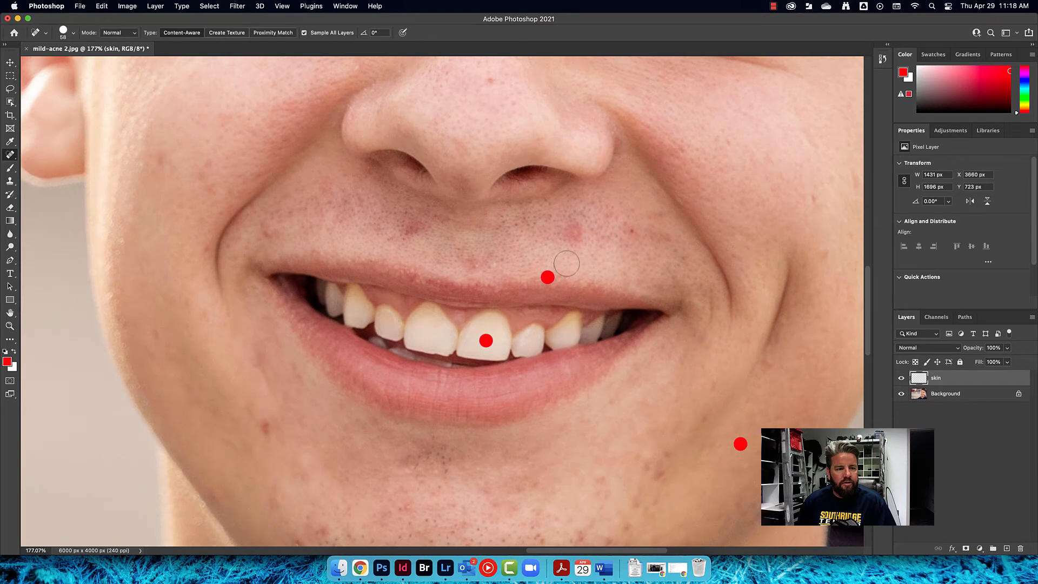
pyautogui.click(741, 444)
pyautogui.moveTo(484, 343); pyautogui.dragTo(477, 342)
pyautogui.click(485, 341)
# Heal the blemish at the bottom of the chin, undoing and redoing the first attempt
pyautogui.scroll(-5, 492, 347)
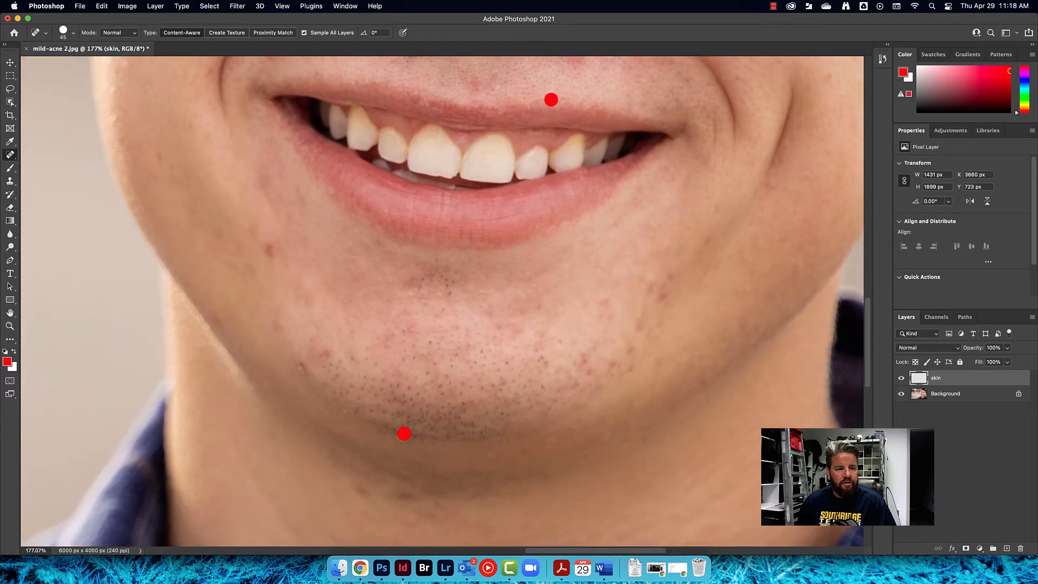
pyautogui.click(404, 434)
pyautogui.press('super+z')
pyautogui.click(404, 434)
pyautogui.click(404, 434)
pyautogui.click(406, 432)
# Heal the spot on the left eyebrow and undo an attempt to heal the spot below the left eye
pyautogui.scroll(5, 466, 342)
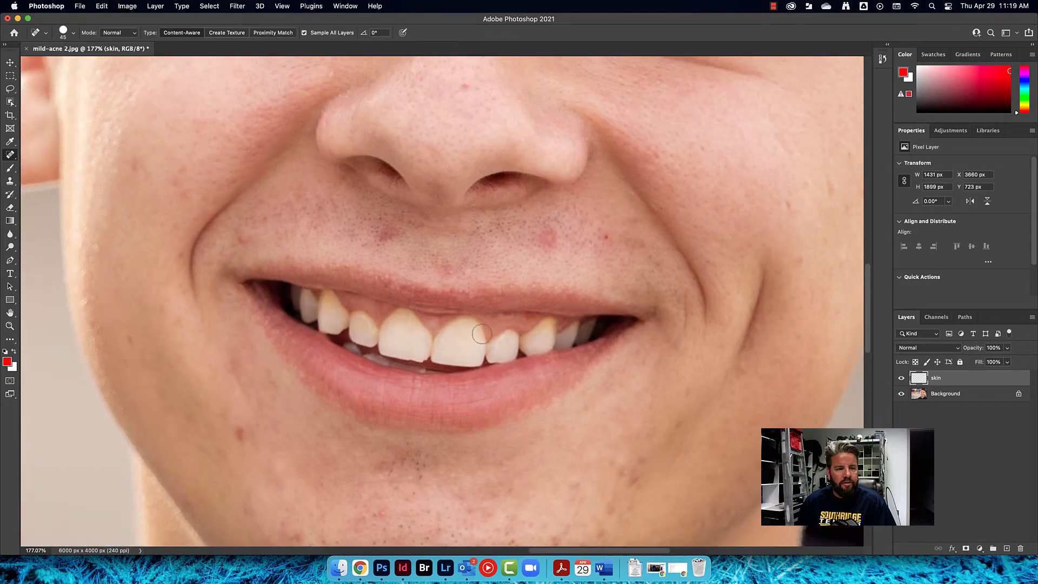
pyautogui.scroll(6, 465, 303)
pyautogui.moveTo(483, 286); pyautogui.dragTo(480, 410)
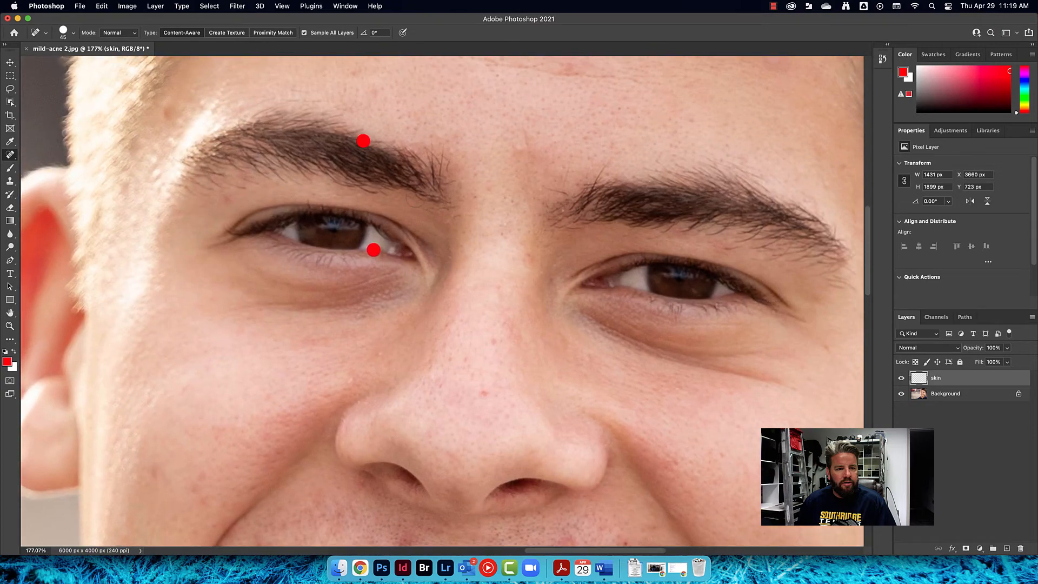
pyautogui.click(363, 141)
pyautogui.click(374, 250)
pyautogui.press('super+z')
pyautogui.scroll(-5, 362, 254)
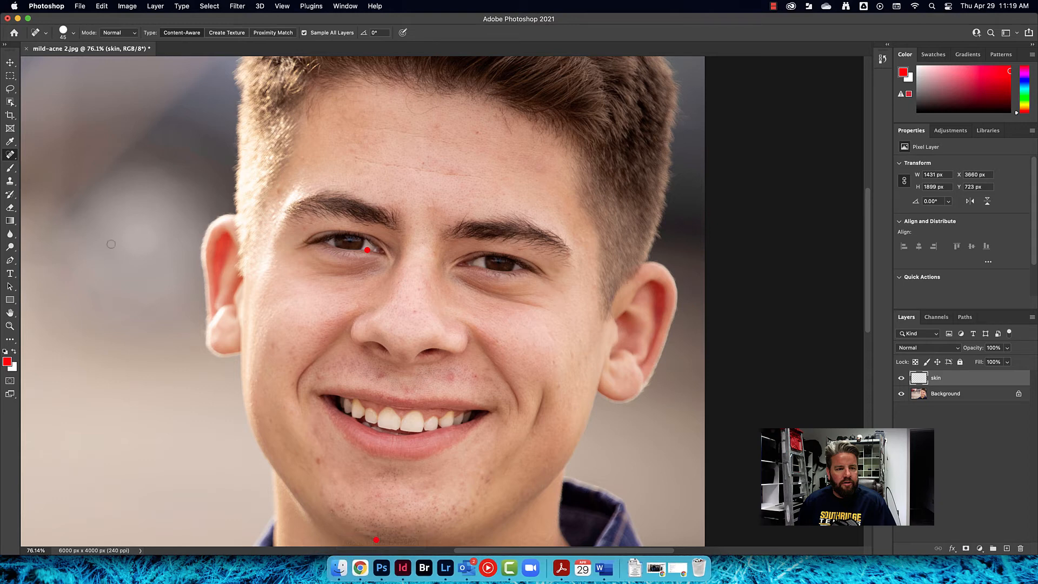
# Switch to the Healing Brush Tool and try painting over the spot below the left eye
pyautogui.click(9, 155)
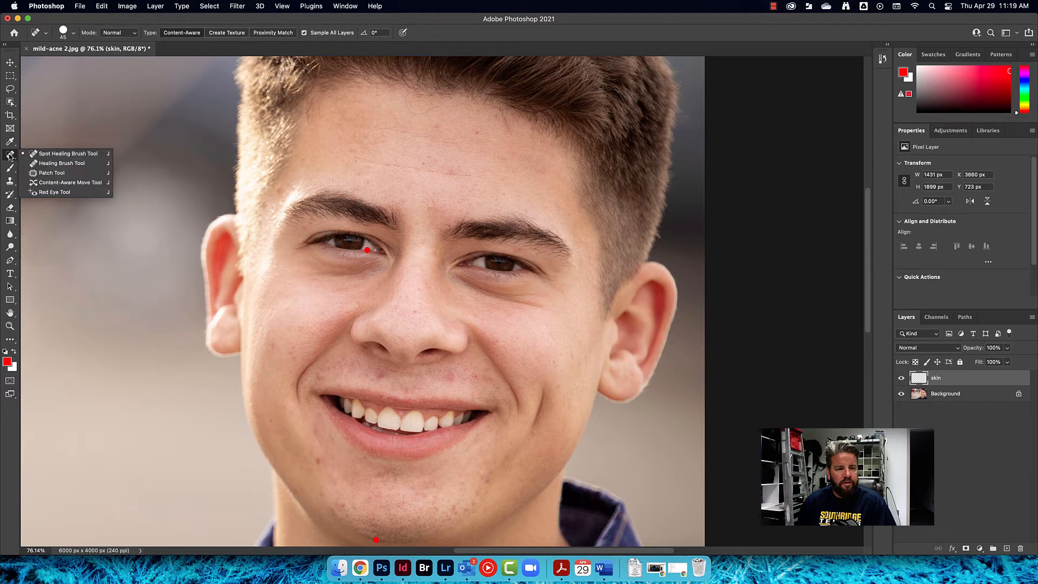
pyautogui.click(64, 164)
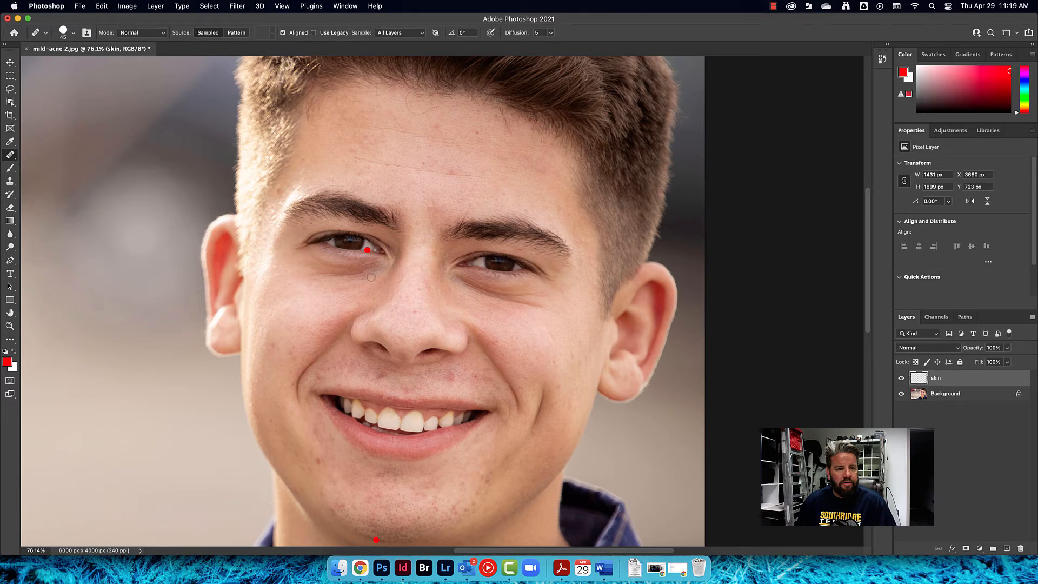
pyautogui.moveTo(367, 275)
pyautogui.mouseDown()
pyautogui.moveTo(385, 277)
pyautogui.moveTo(371, 278)
pyautogui.moveTo(385, 276)
pyautogui.moveTo(380, 265)
pyautogui.moveTo(383, 299)
pyautogui.moveTo(382, 244)
pyautogui.moveTo(379, 290)
pyautogui.moveTo(378, 276)
pyautogui.mouseUp()
pyautogui.moveTo(375, 274)
pyautogui.mouseDown()
pyautogui.moveTo(409, 97)
pyautogui.moveTo(365, 277)
pyautogui.moveTo(384, 196)
pyautogui.mouseUp()
pyautogui.moveTo(375, 269); pyautogui.dragTo(368, 269)
pyautogui.moveTo(400, 498); pyautogui.dragTo(414, 386)
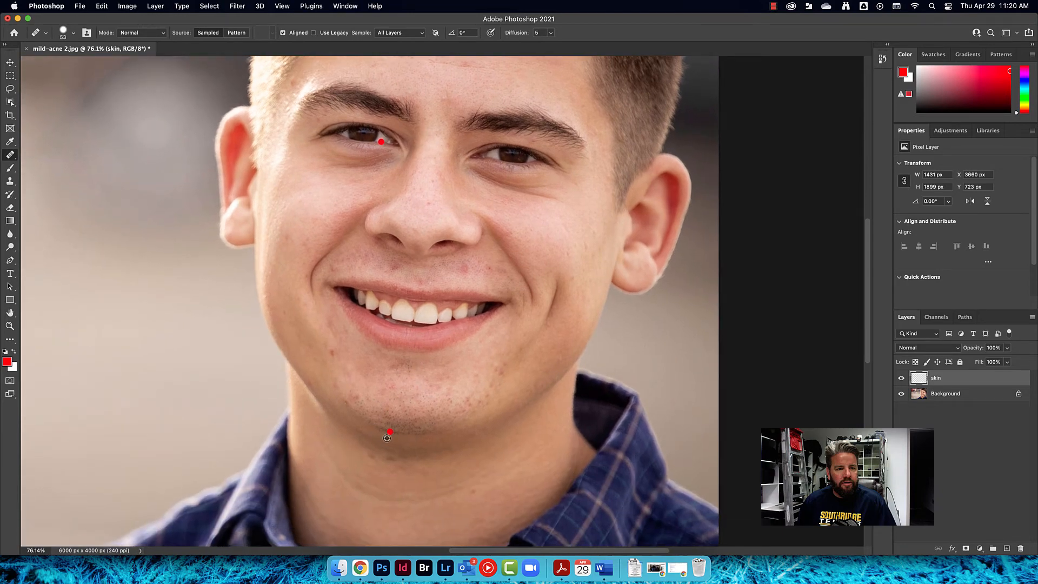
# Heal the remaining spot on the chin with the Healing Brush at about 53 px
pyautogui.scroll(5, 388, 438)
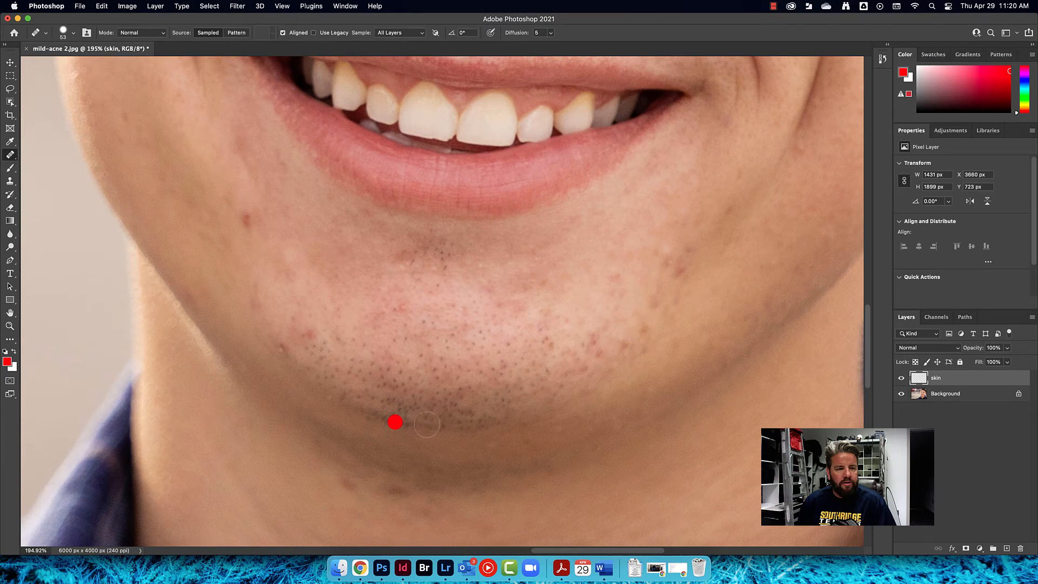
pyautogui.hscroll(2, 430, 427)
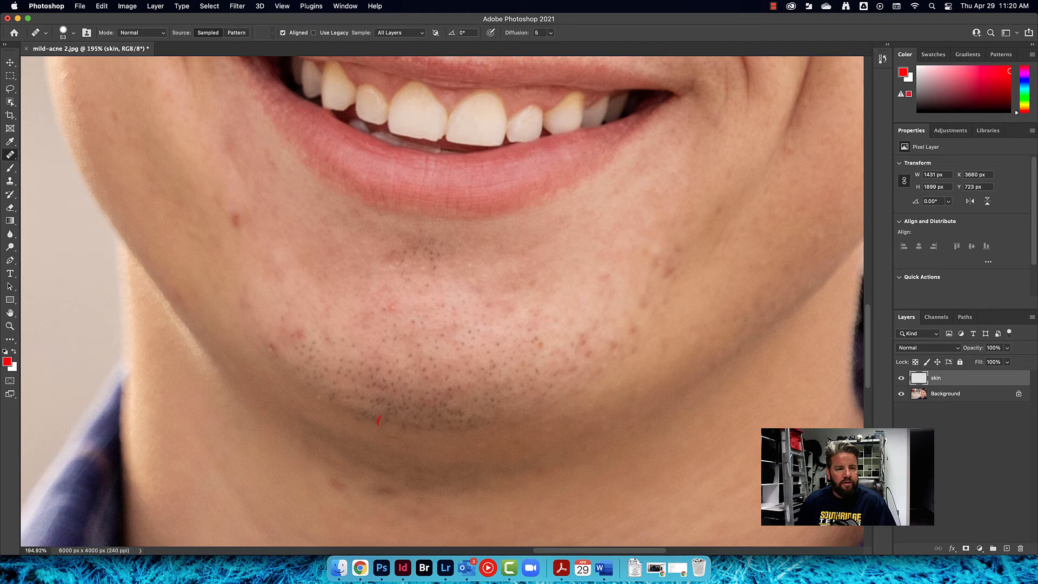
pyautogui.click(380, 421)
# Reselect the Healing Brush with All Layers sampling and heal the spot below the left eye
pyautogui.rightClick(14, 159)
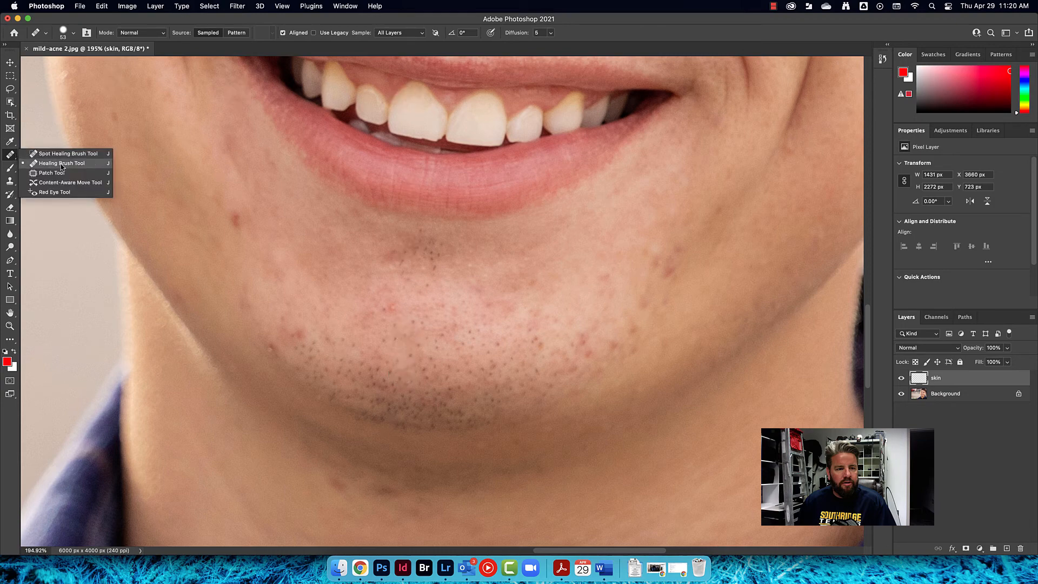
pyautogui.click(58, 164)
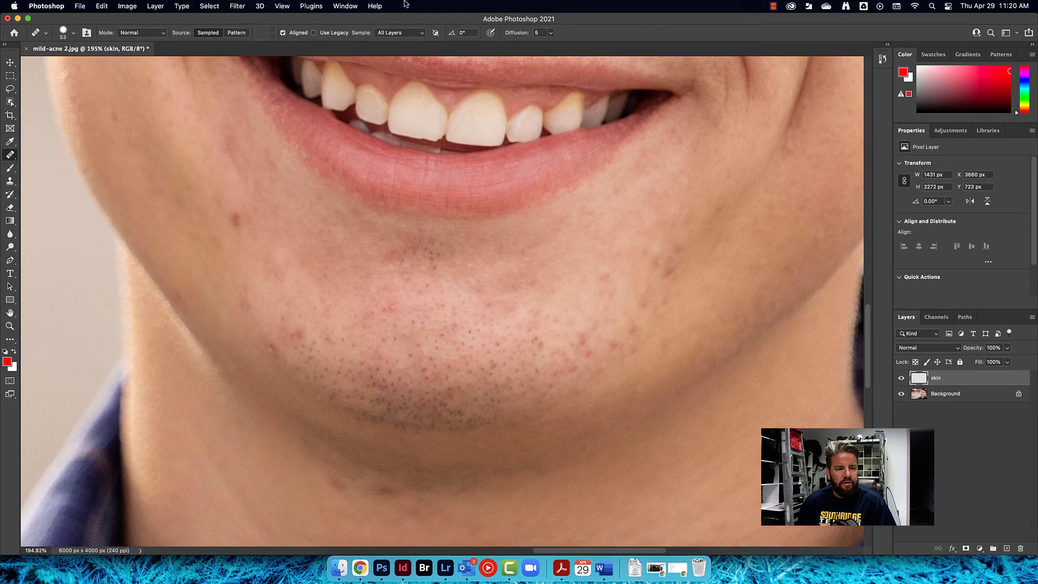
pyautogui.click(390, 34)
pyautogui.click(390, 33)
pyautogui.moveTo(420, 204); pyautogui.dragTo(434, 454)
pyautogui.moveTo(377, 97); pyautogui.dragTo(398, 327)
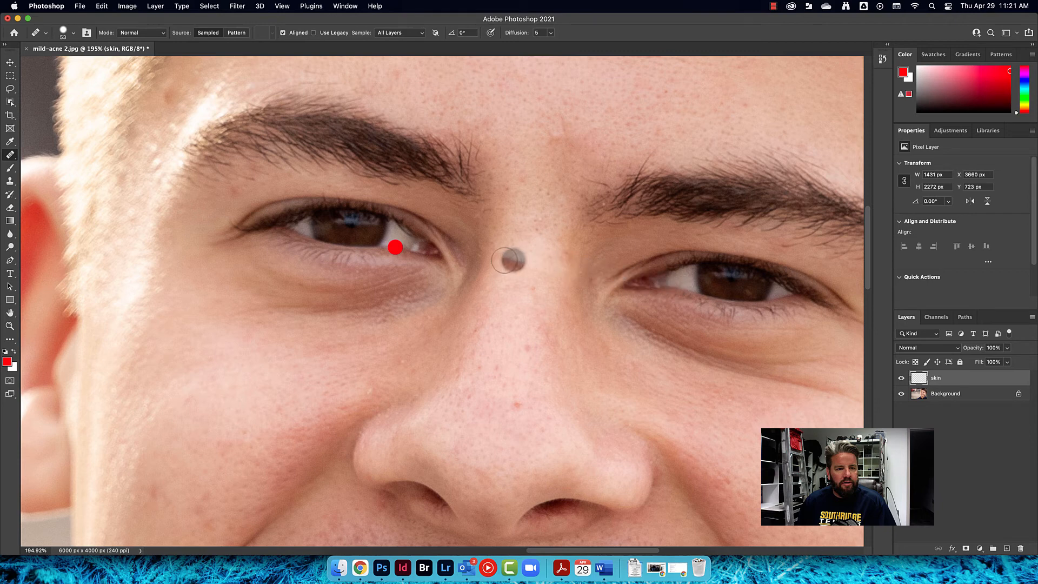
pyautogui.click(395, 247)
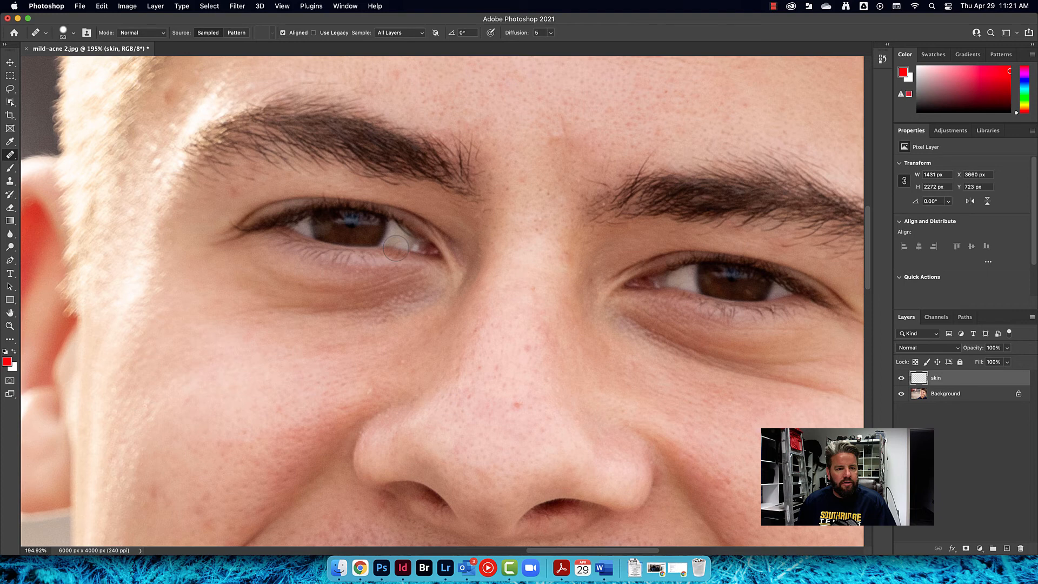
pyautogui.keyDown('alt'); pyautogui.click(395, 247); pyautogui.keyUp('alt')
pyautogui.moveTo(308, 308); pyautogui.dragTo(286, 314)
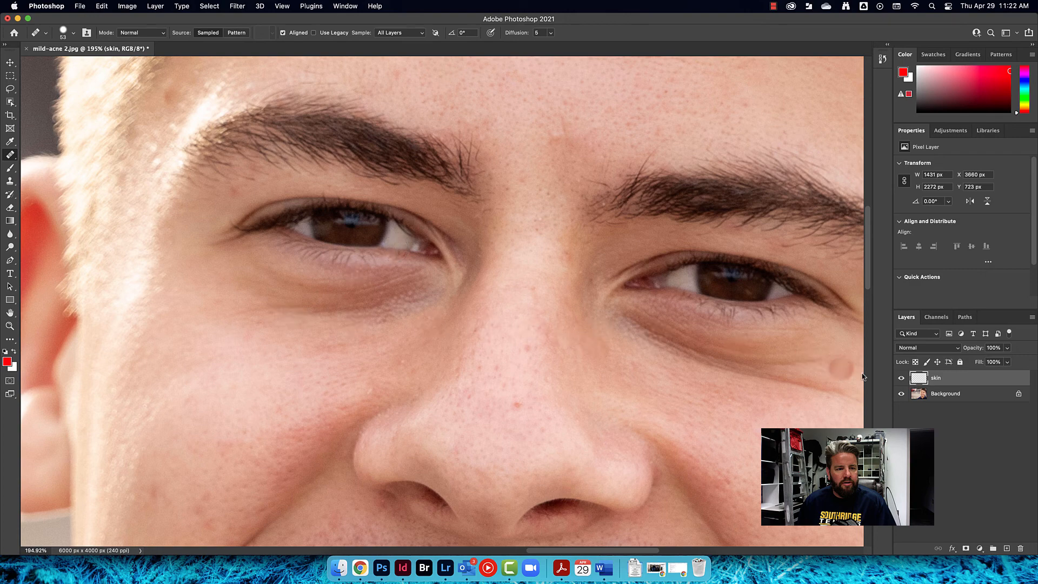
# Toggle the skin layer's visibility repeatedly to compare the retouched face with the original
pyautogui.click(901, 378)
pyautogui.click(902, 378)
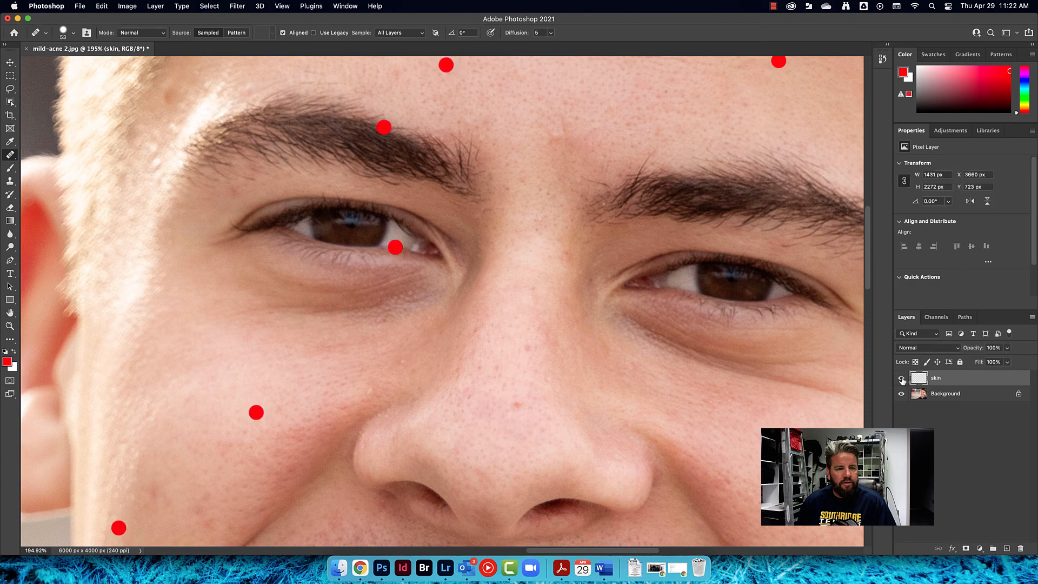
pyautogui.click(902, 378)
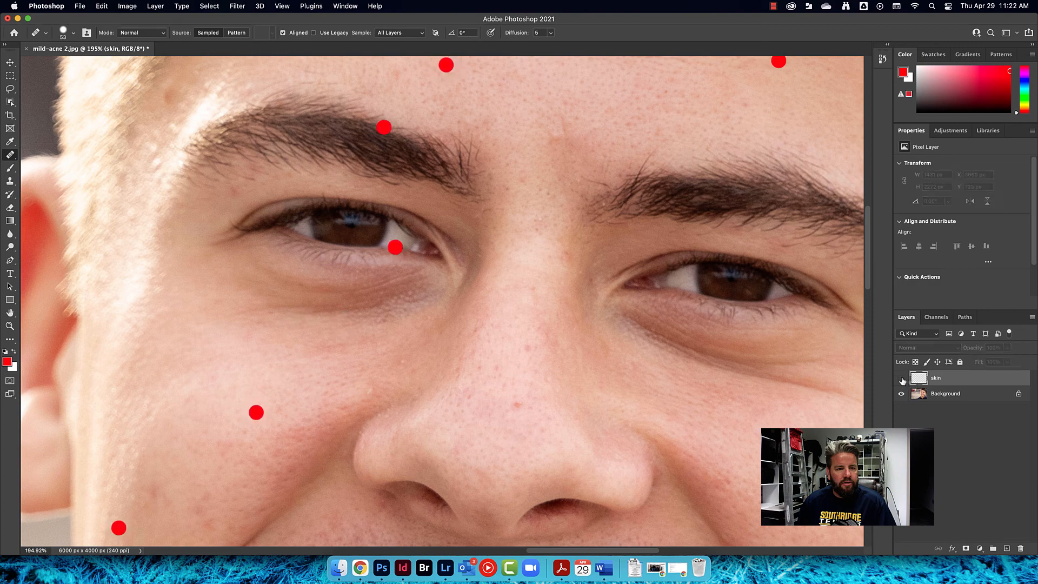
pyautogui.click(901, 378)
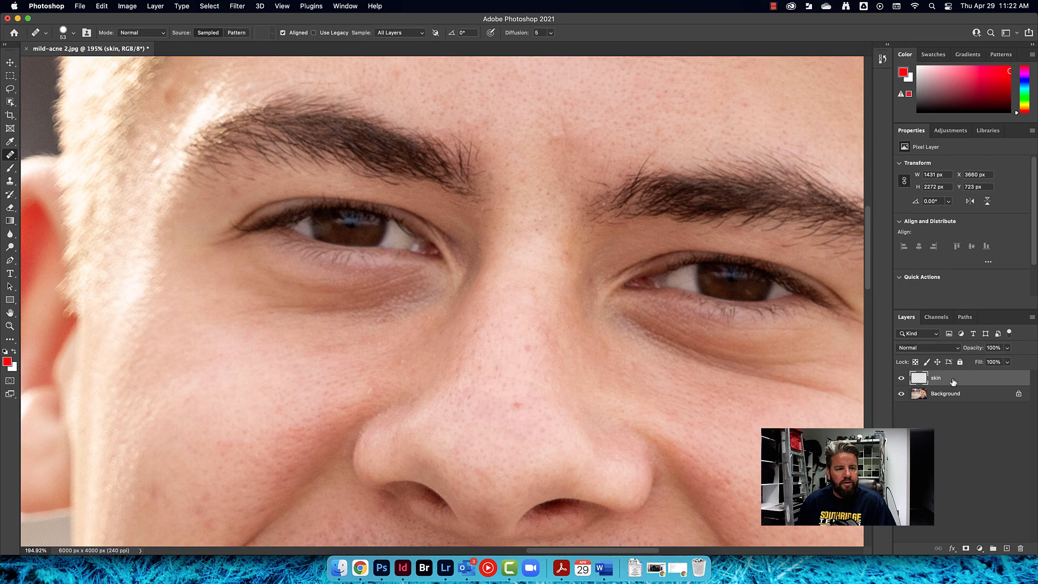
pyautogui.click(902, 378)
pyautogui.click(901, 378)
# Switch back to the Spot Healing Brush and heal the remaining small spots around the chin and mouth
pyautogui.scroll(-5, 616, 324)
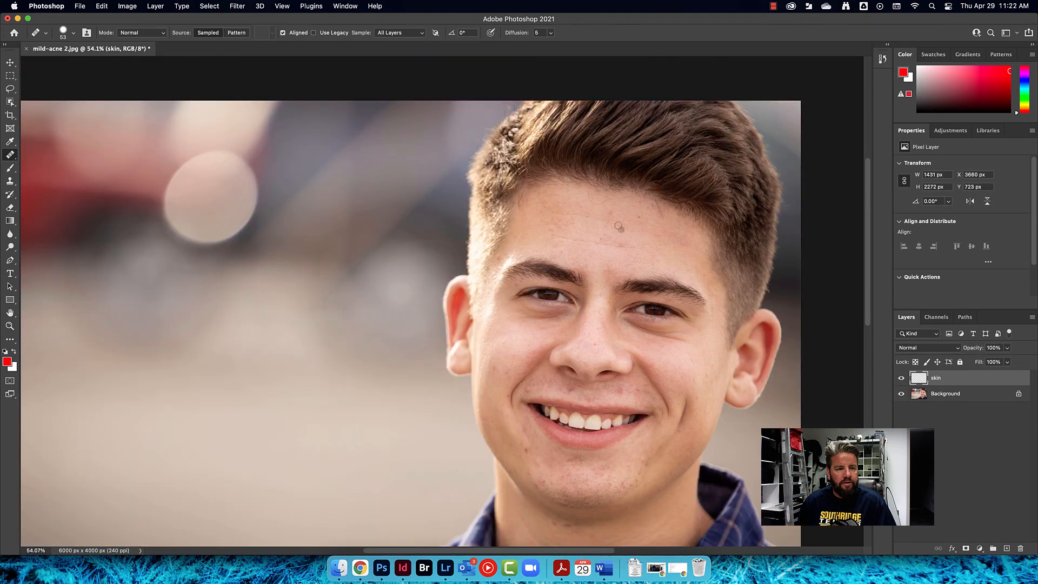
pyautogui.rightClick(12, 155)
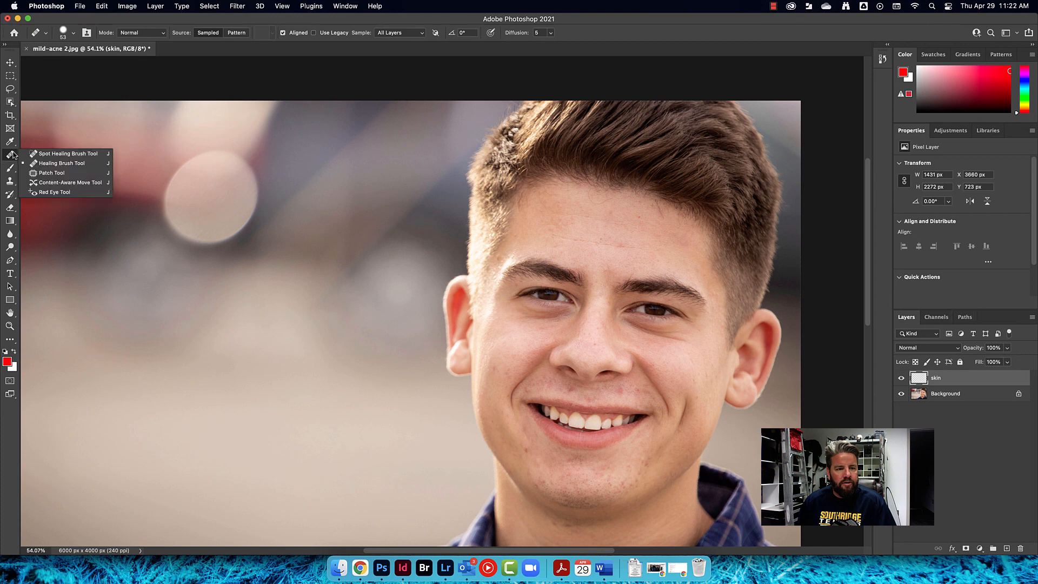
pyautogui.click(49, 154)
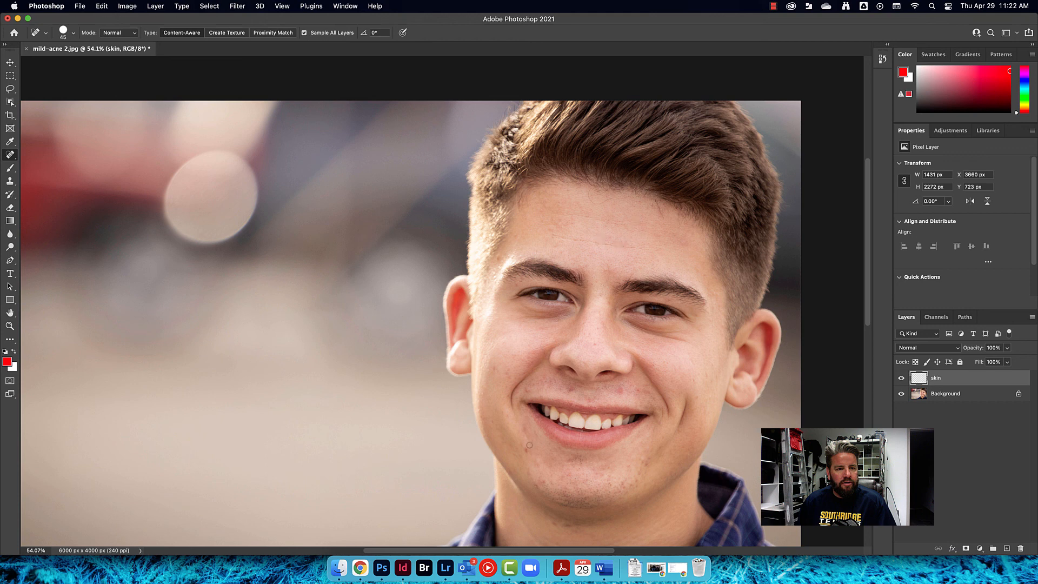
pyautogui.click(544, 480)
pyautogui.click(561, 477)
pyautogui.click(569, 389)
pyautogui.click(587, 399)
pyautogui.click(619, 391)
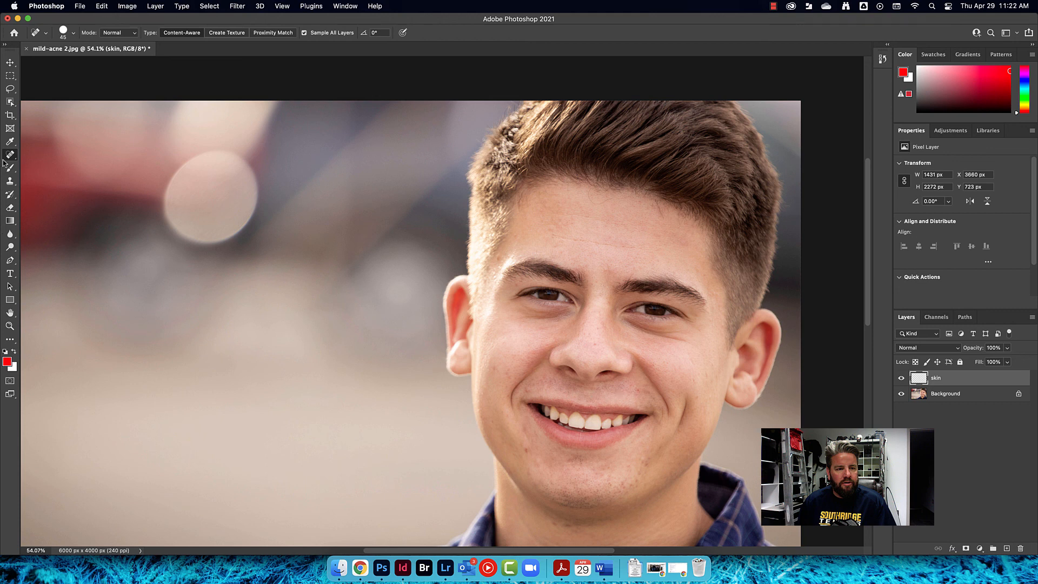